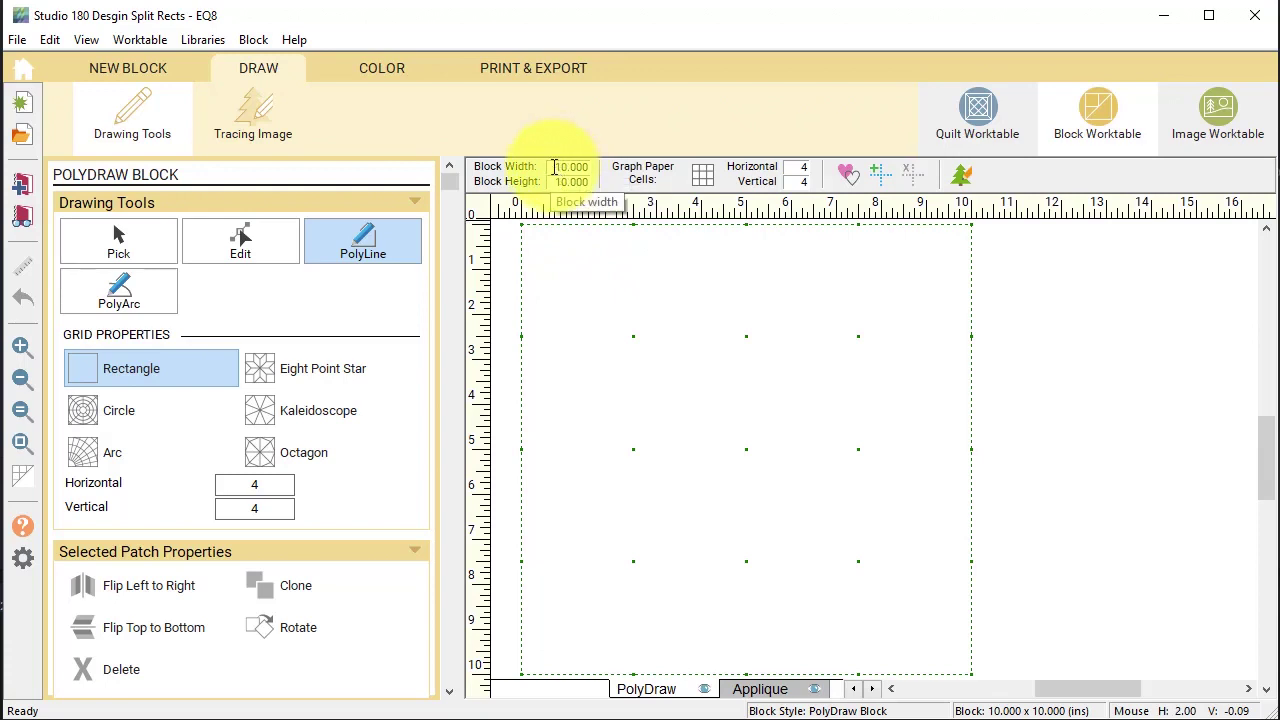
Set the block size to 12 by 12 inches
{"action": "double_click", "coordinate": [554, 167]}
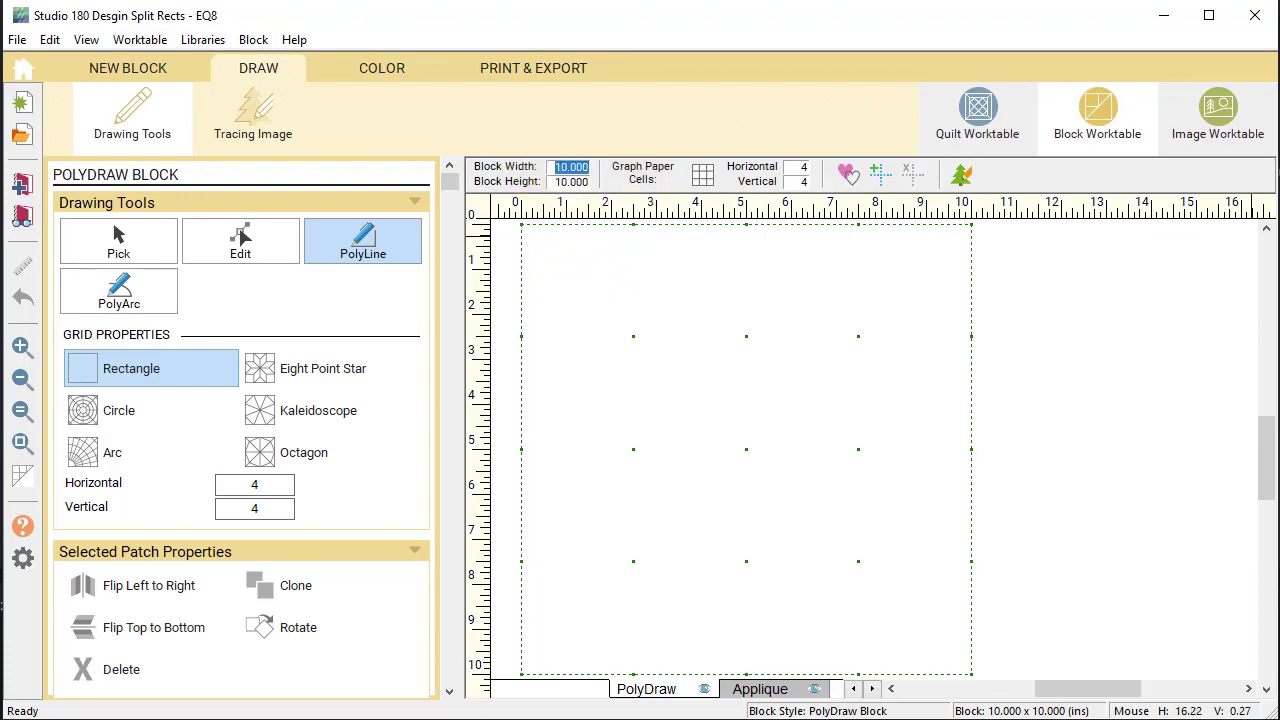
{"action": "type", "text": "12"}
{"action": "key", "text": "Tab"}
{"action": "key", "text": "Tab"}
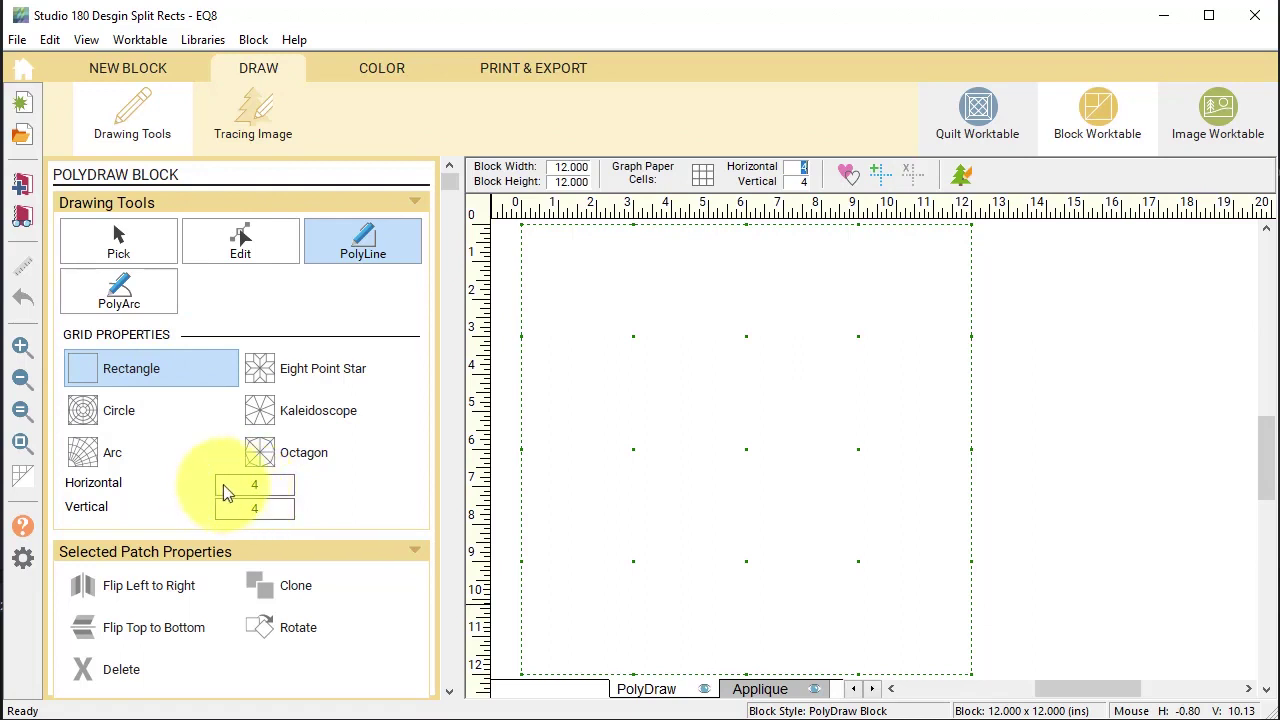
Set the rectangular drawing grid to 12 horizontal and 12 vertical divisions
{"action": "double_click", "coordinate": [249, 484]}
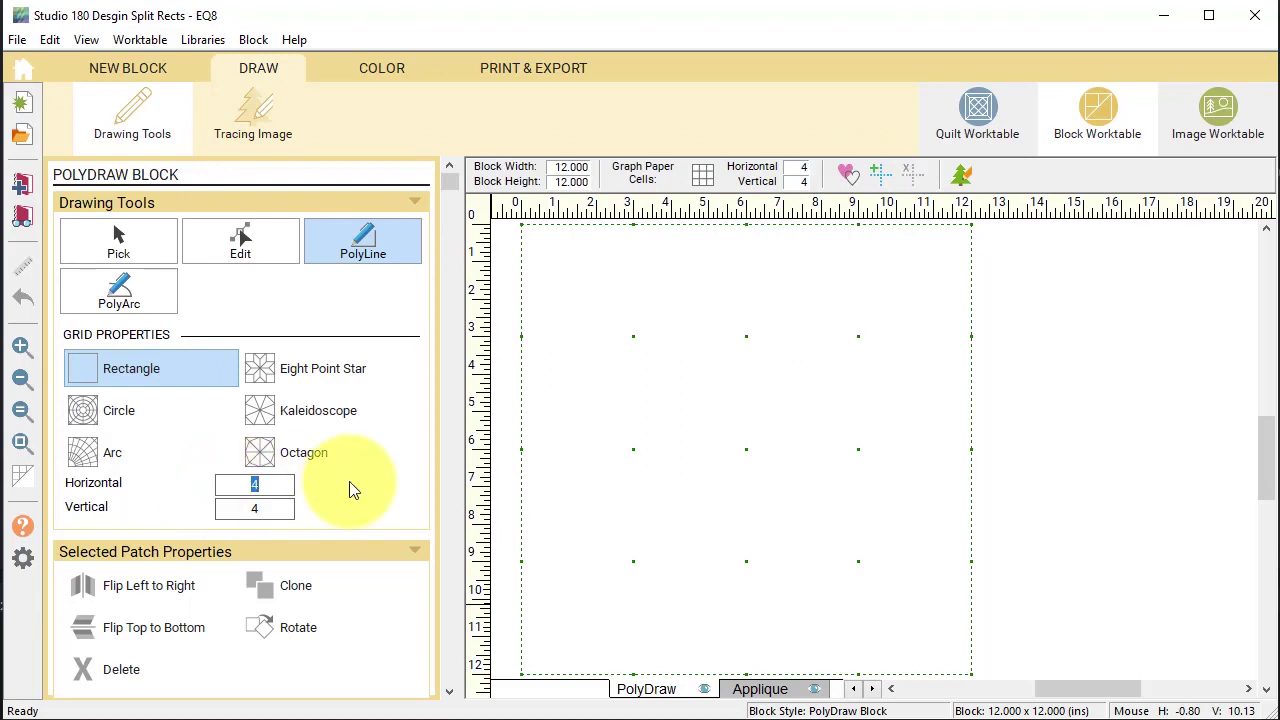
{"action": "type", "text": "12"}
{"action": "key", "text": "Tab"}
{"action": "type", "text": "12"}
{"action": "key", "text": "Tab"}
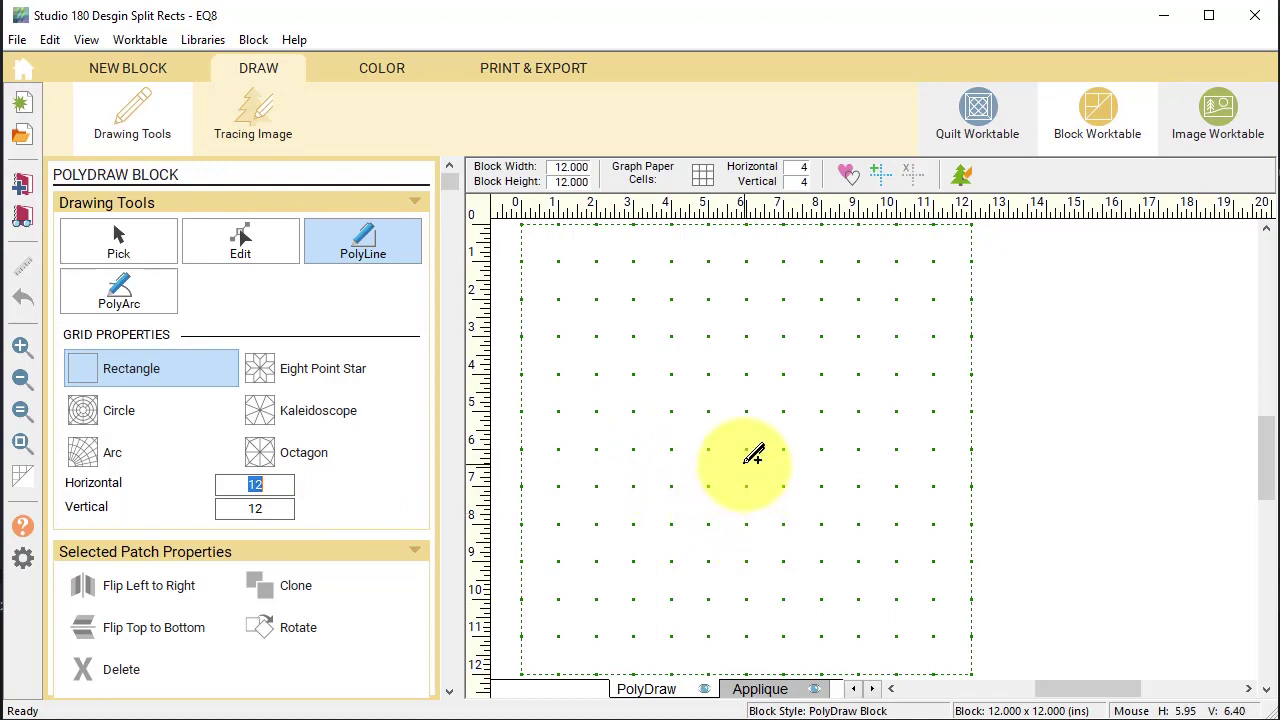
Draw a right-triangle patch 6 inches wide and 3 inches tall in the block's upper-left corner with PolyLine, and turn on patch fill
{"action": "left_click", "coordinate": [358, 242]}
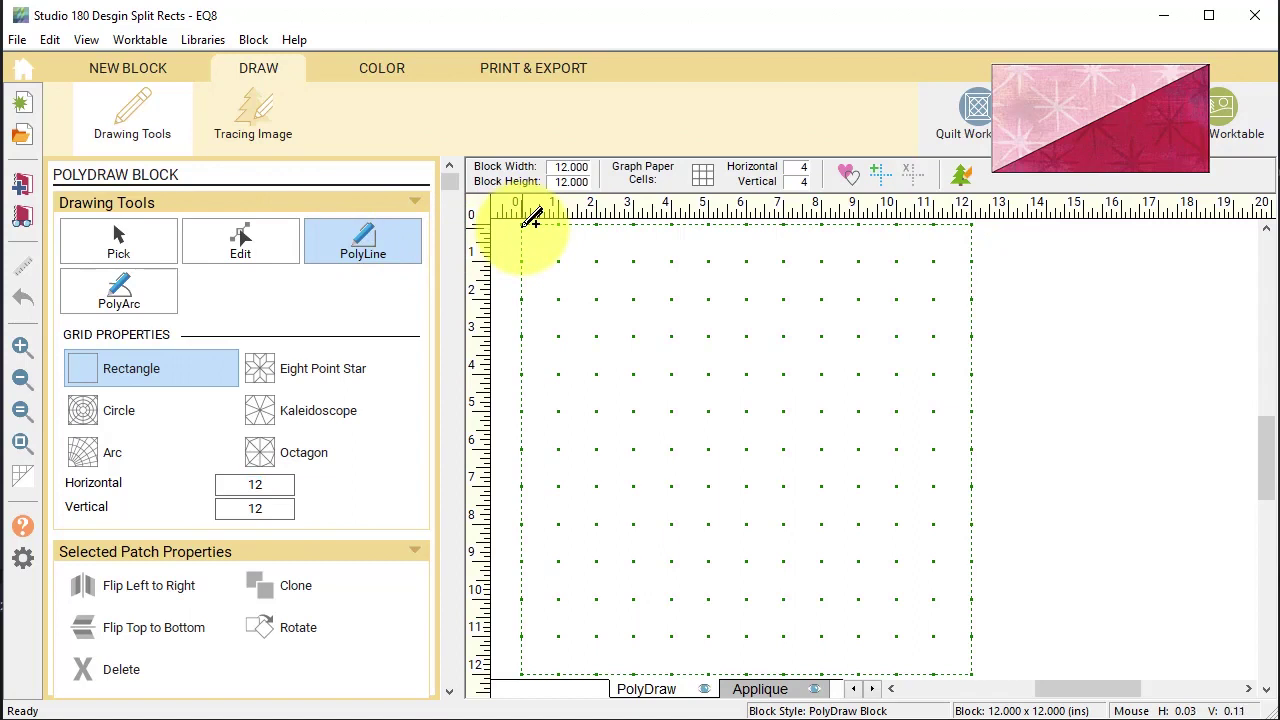
{"action": "left_click", "coordinate": [522, 225]}
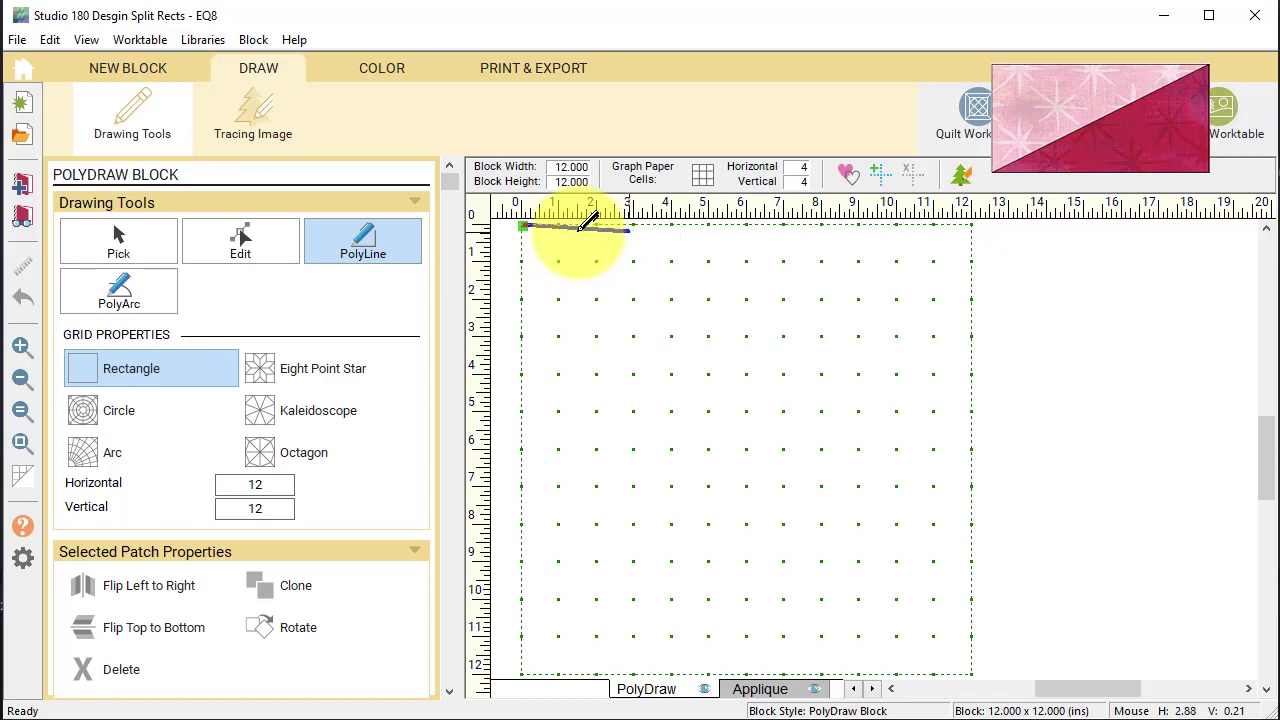
{"action": "left_click", "coordinate": [630, 229]}
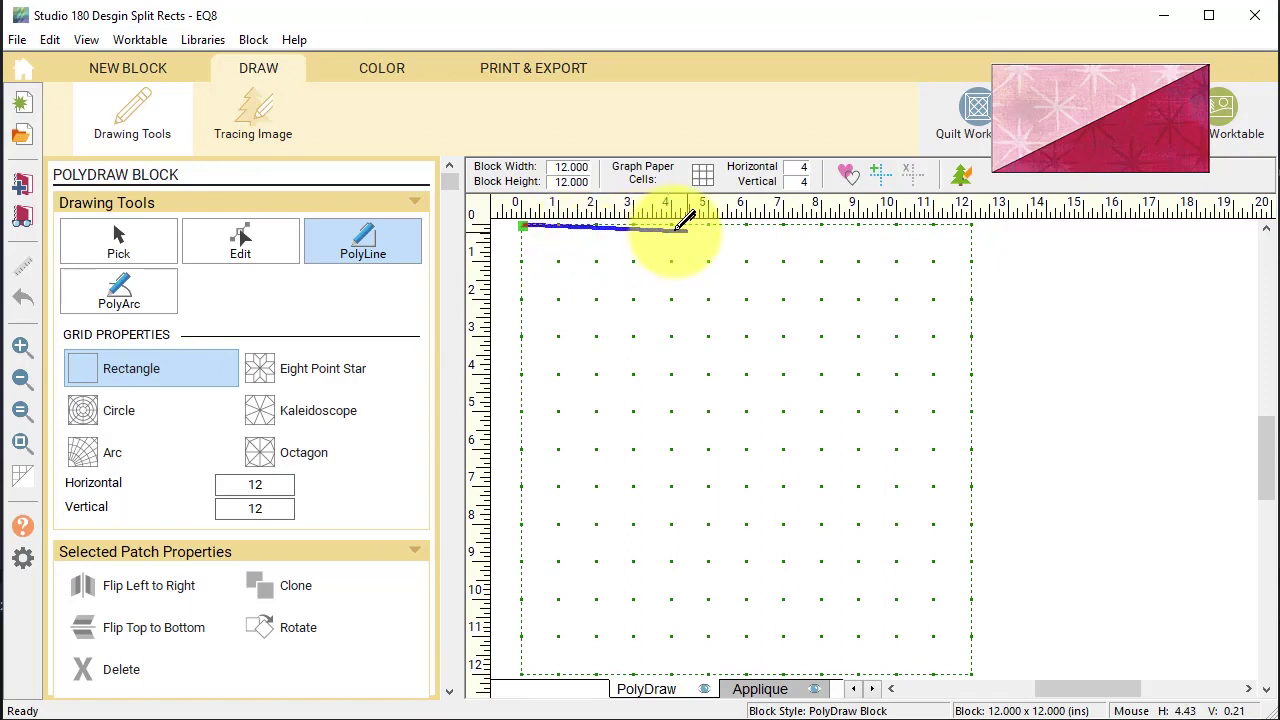
{"action": "left_click", "coordinate": [750, 224]}
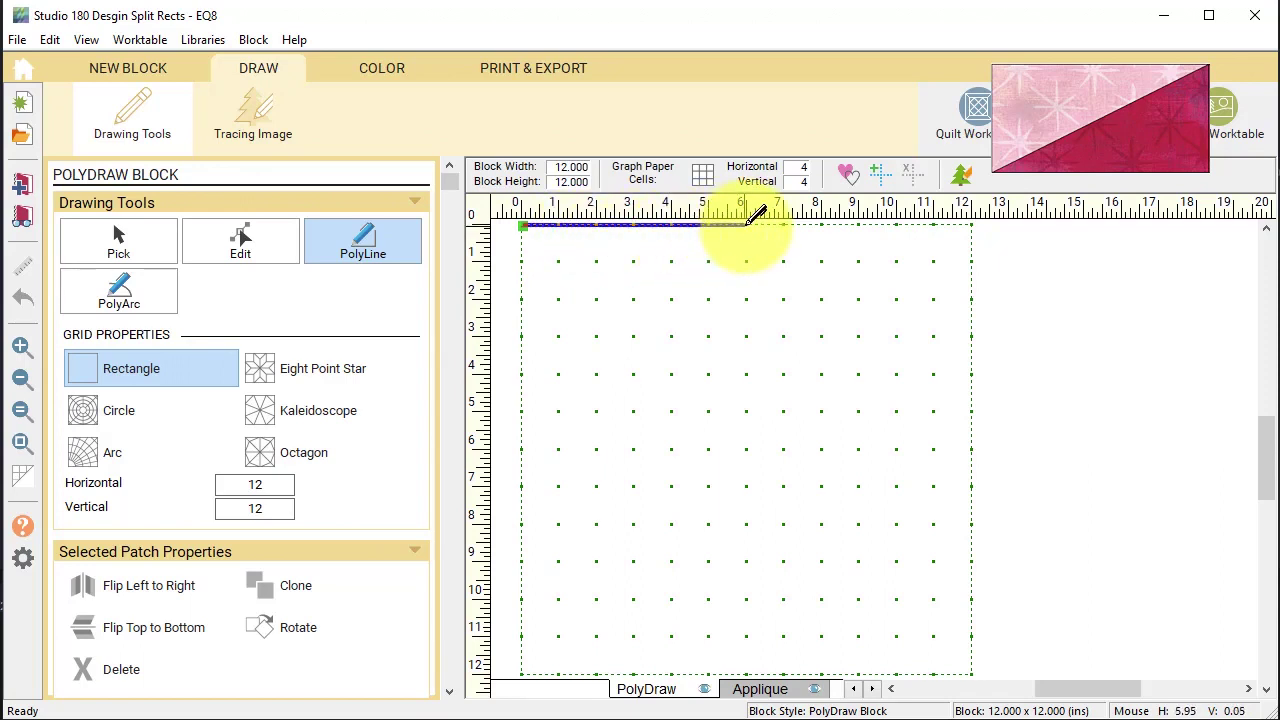
{"action": "double_click", "coordinate": [750, 223]}
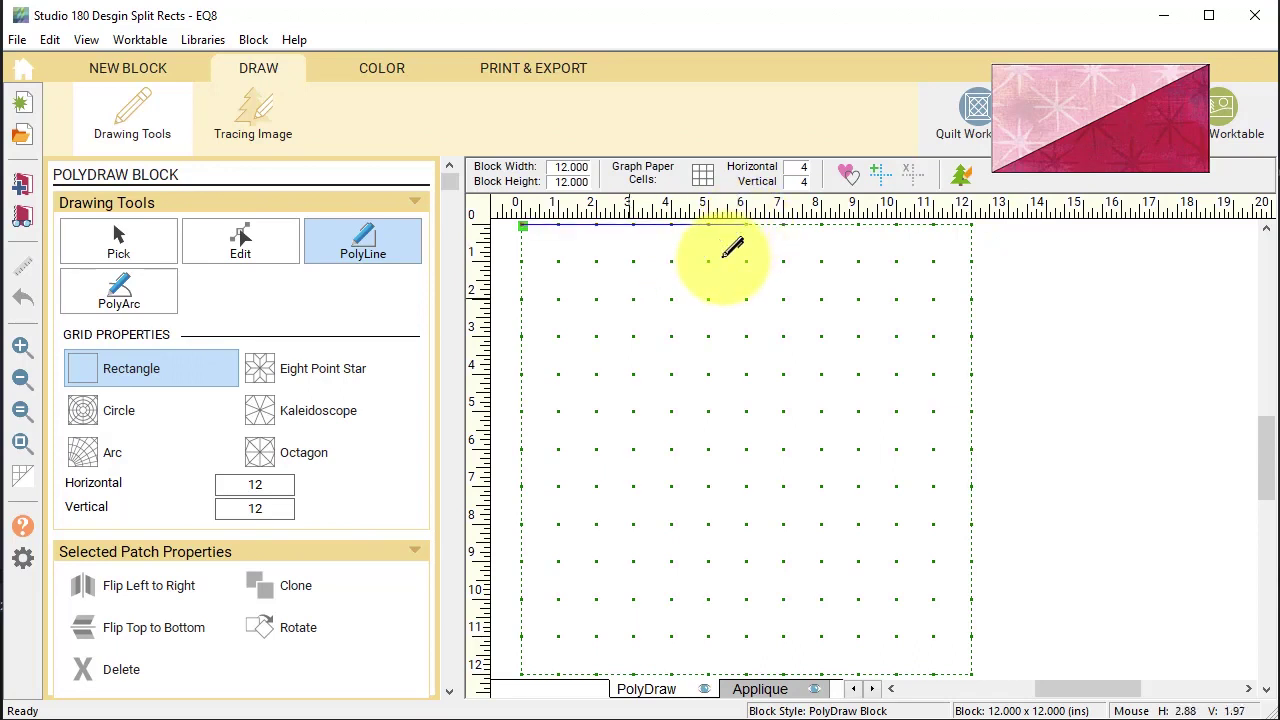
{"action": "left_click", "coordinate": [744, 227]}
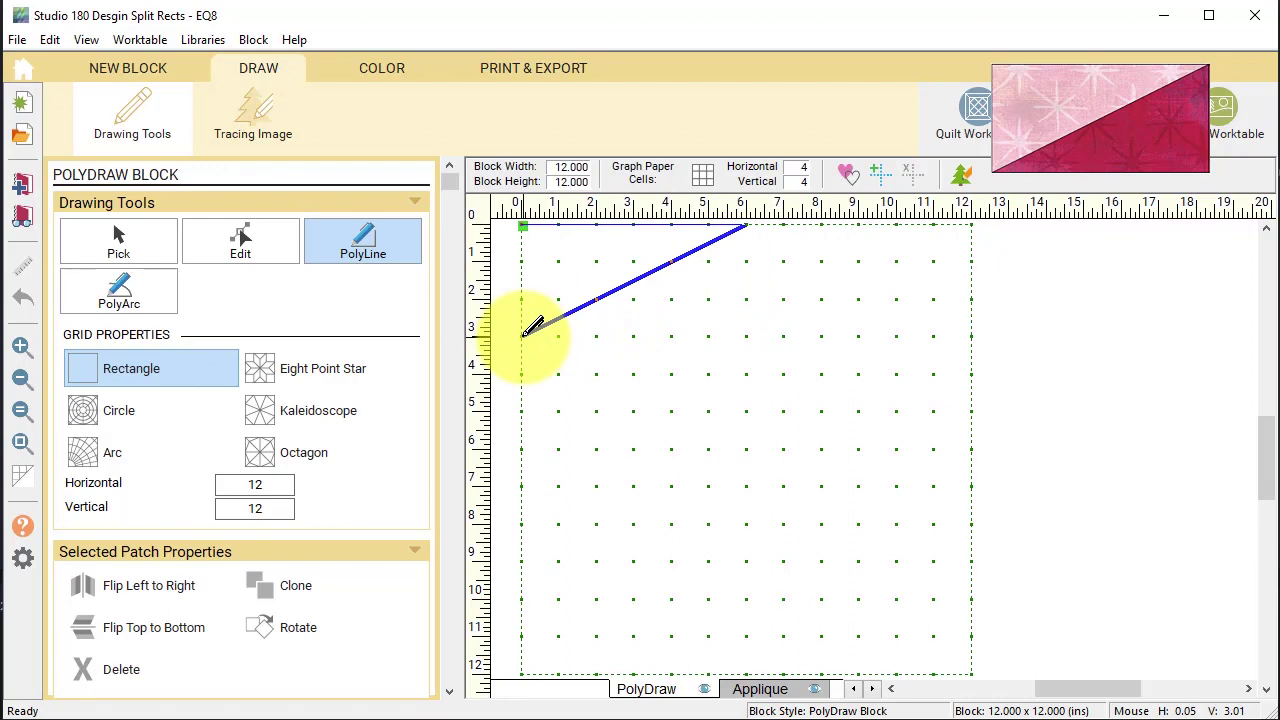
{"action": "double_click", "coordinate": [522, 333]}
{"action": "left_click", "coordinate": [522, 333]}
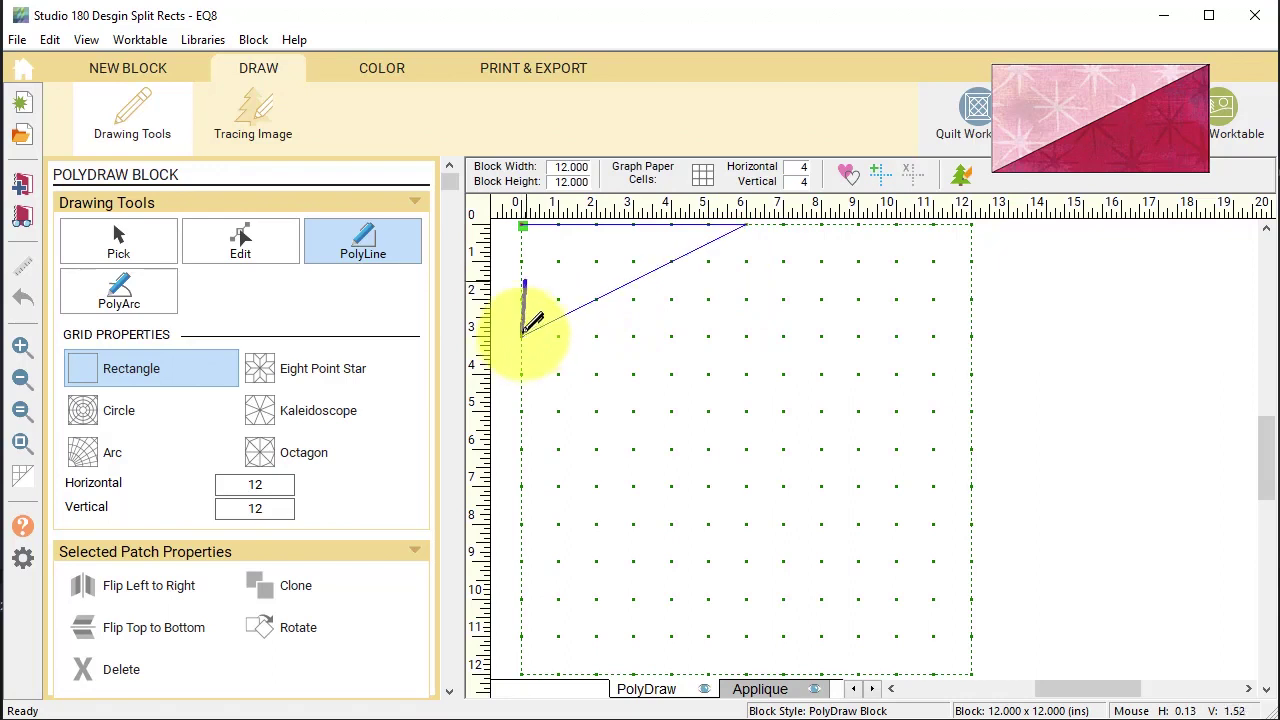
{"action": "double_click", "coordinate": [522, 227]}
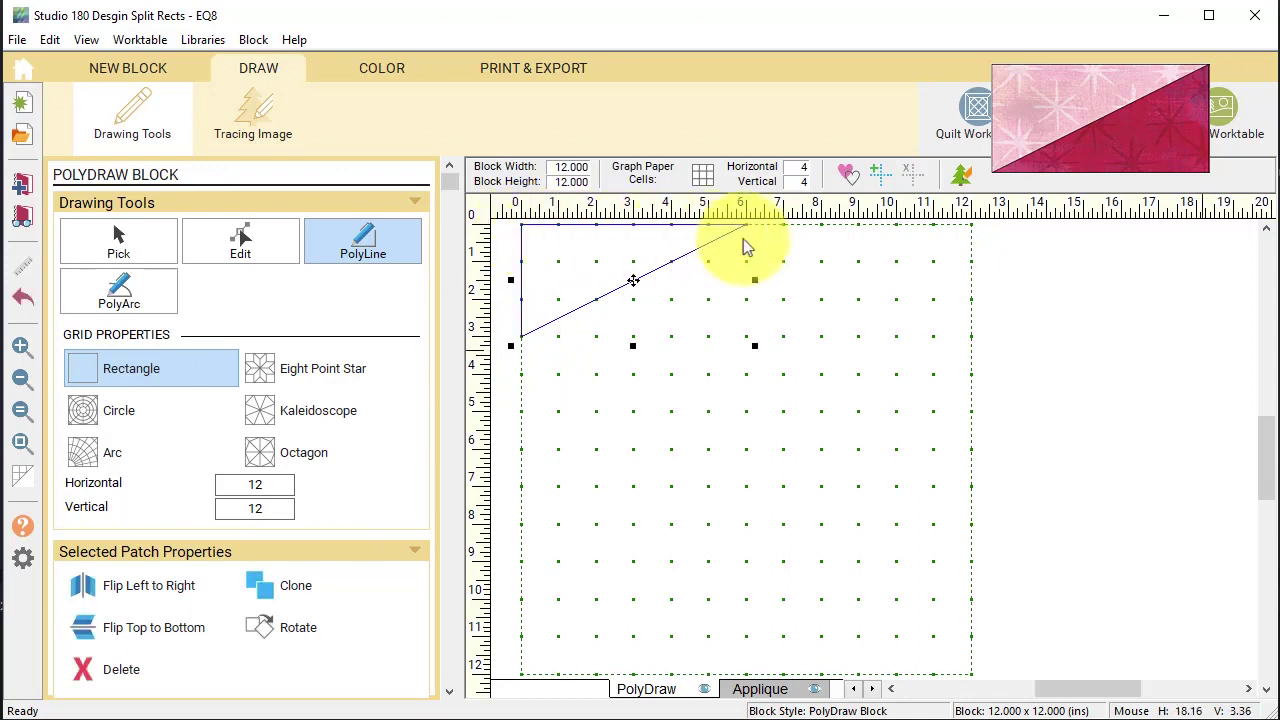
{"action": "left_click", "coordinate": [850, 181]}
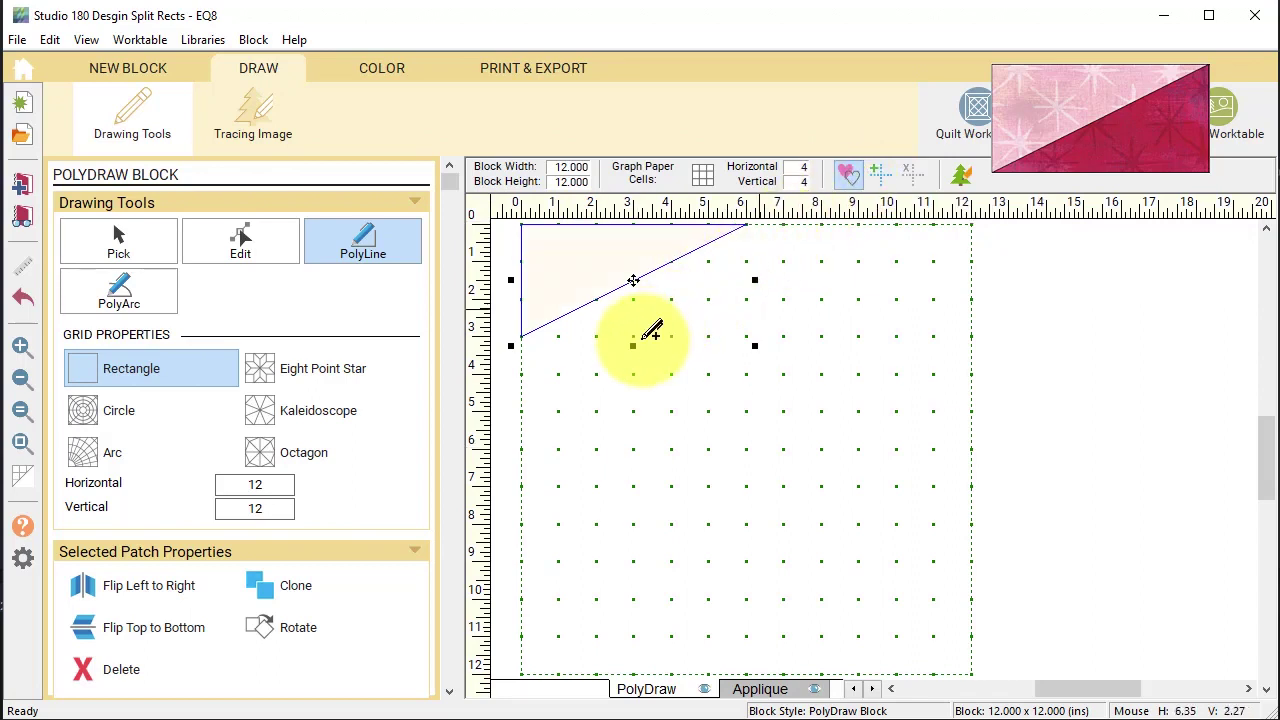
Clone the triangle, rotate the copy a half turn, and fit it against the diagonal to complete the 6 by 3 inch rectangle
{"action": "left_click", "coordinate": [299, 587]}
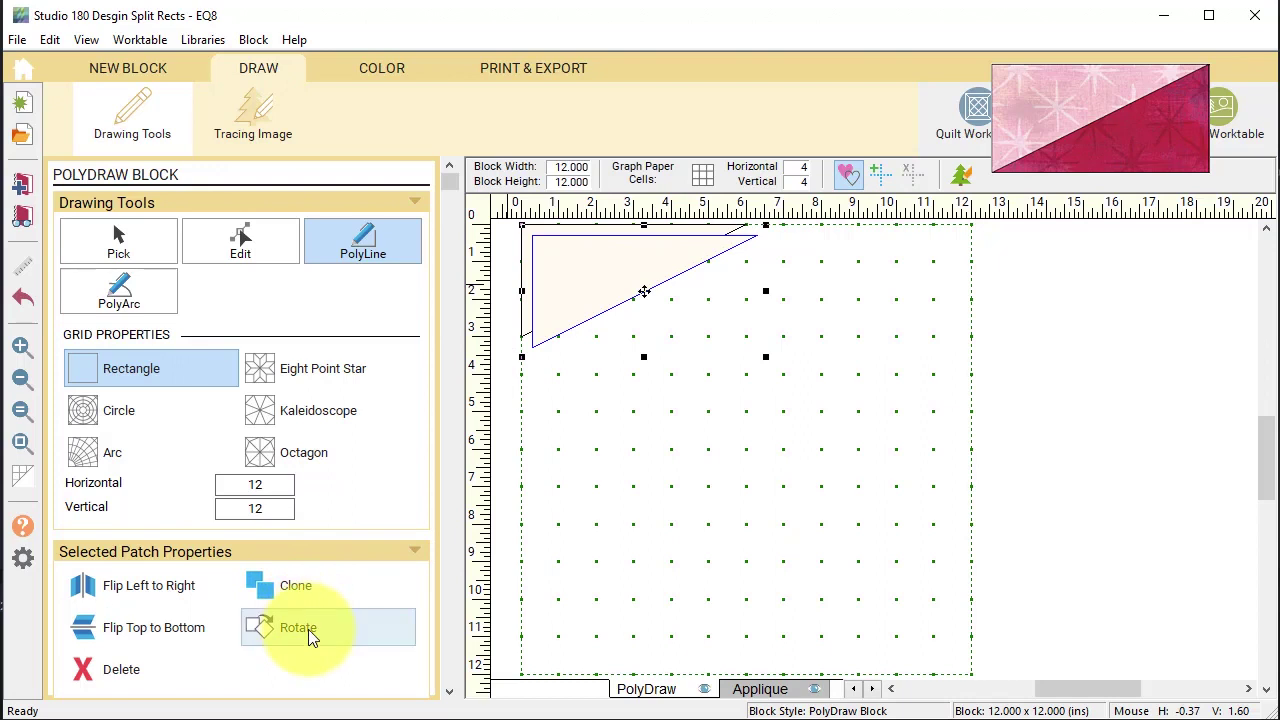
{"action": "left_click", "coordinate": [291, 628]}
{"action": "left_click", "coordinate": [295, 620]}
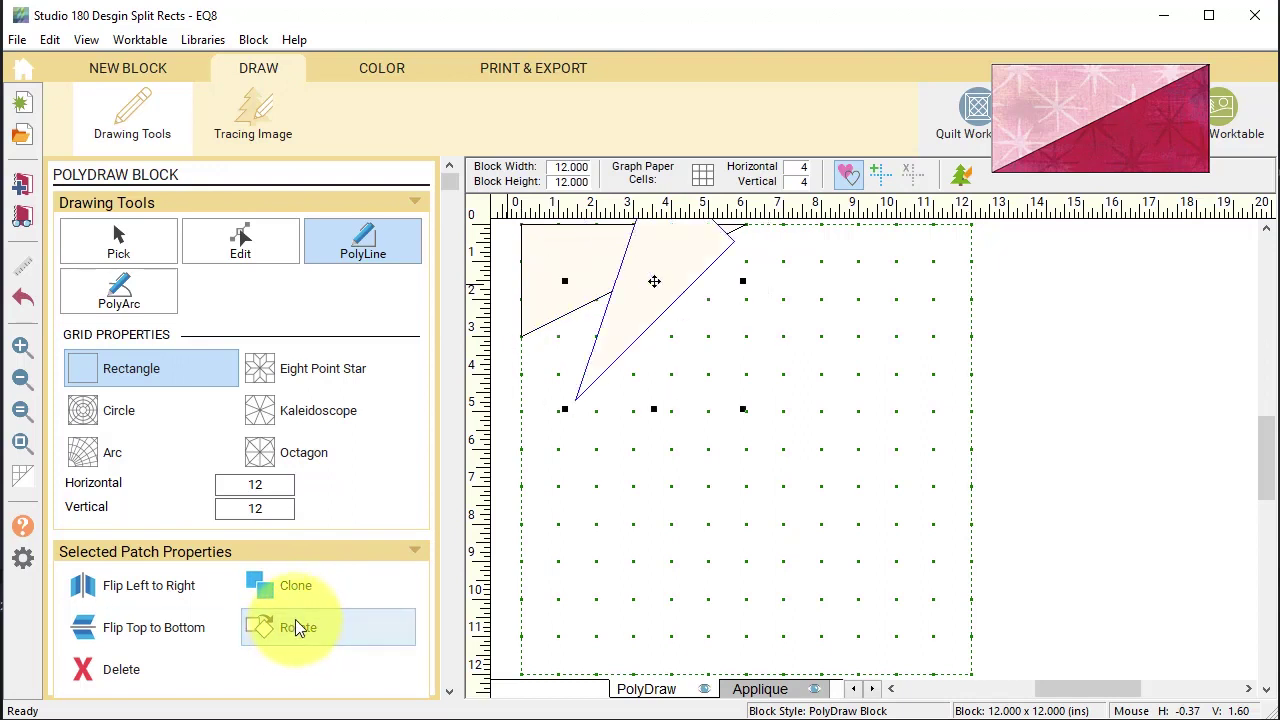
{"action": "left_click_drag", "start_coordinate": [626, 255], "coordinate": [633, 281]}
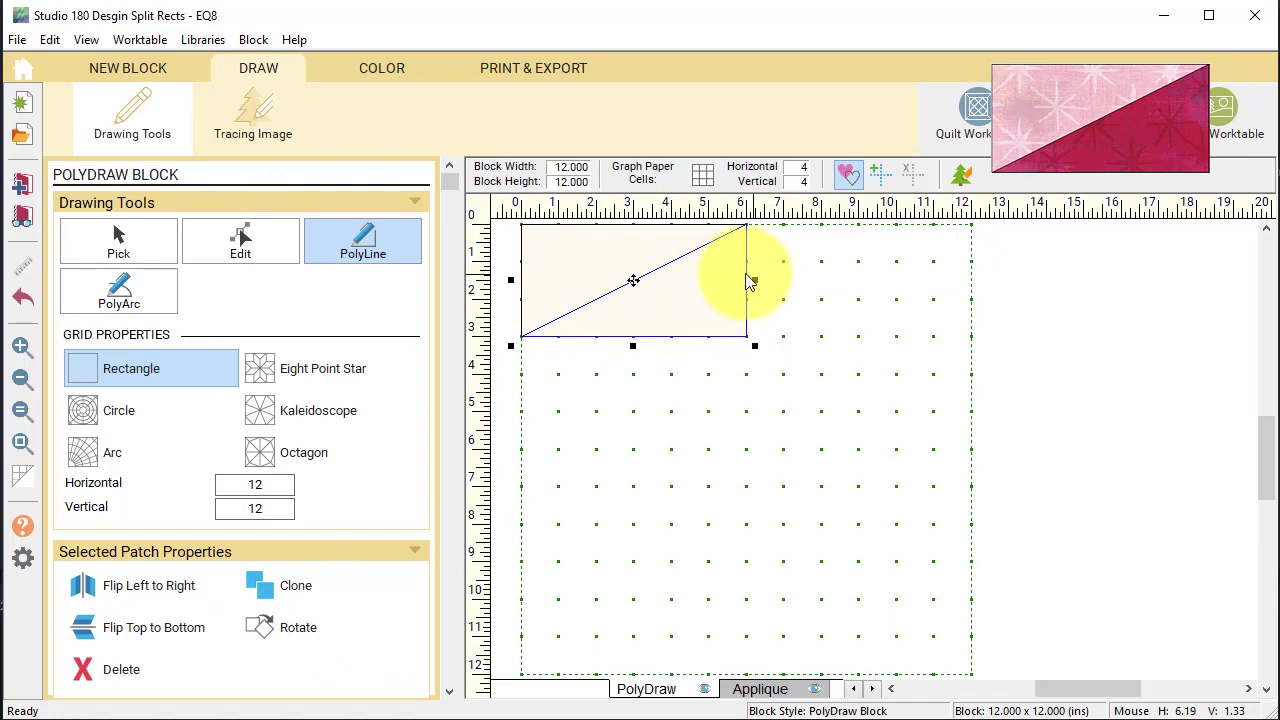
{"action": "left_click", "coordinate": [800, 395]}
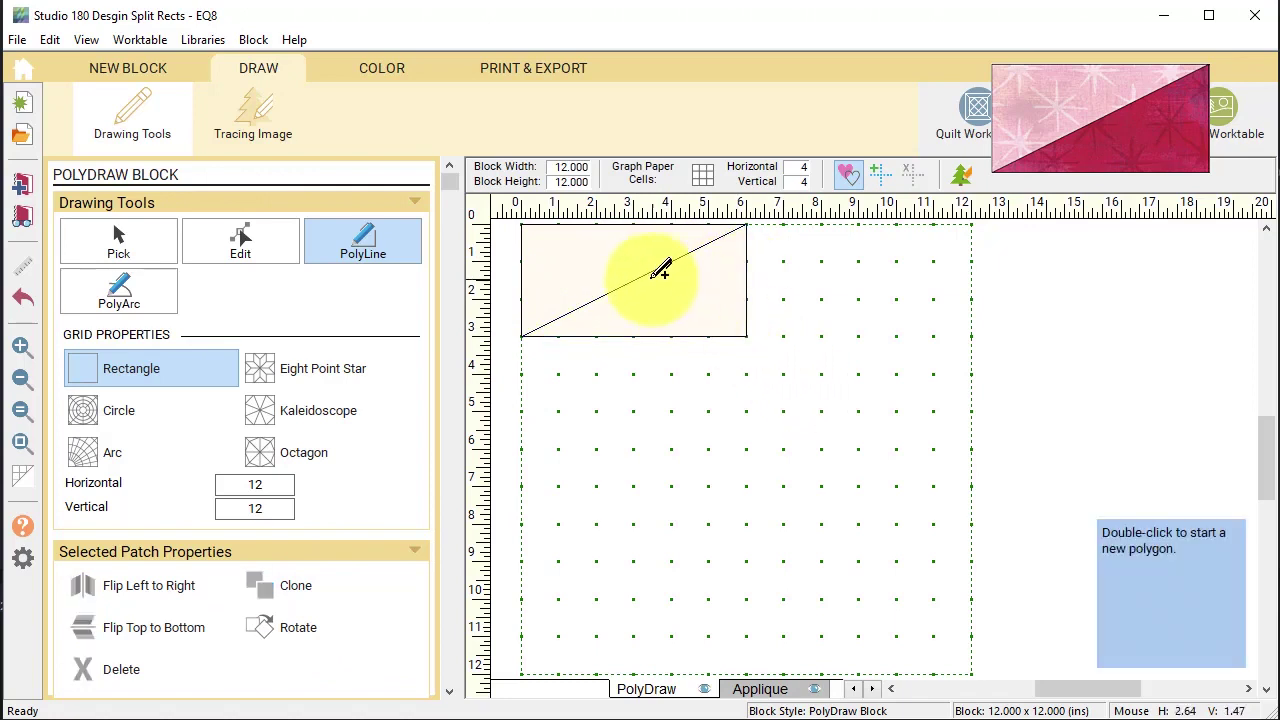
Place a left-to-right flipped clone of the split rectangle in the block's upper-right corner and add the block to the Sketchbook
{"action": "left_click", "coordinate": [148, 250]}
{"action": "left_click_drag", "start_coordinate": [777, 363], "coordinate": [484, 226]}
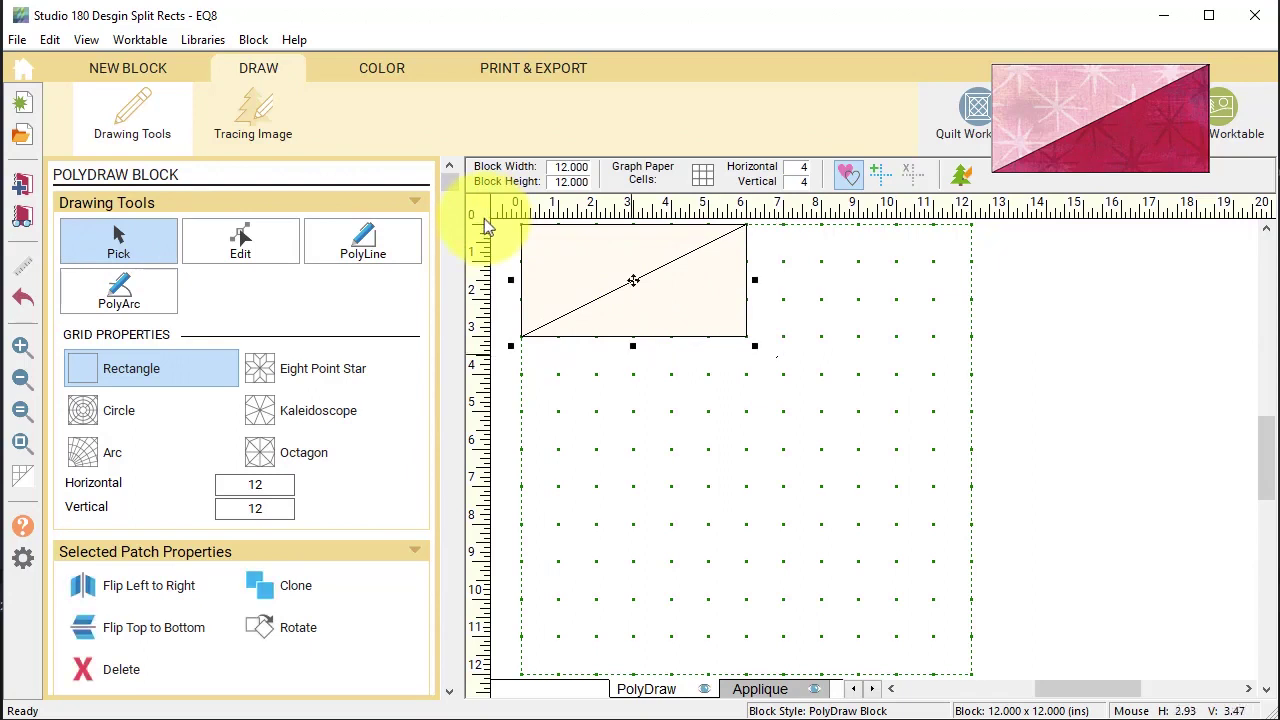
{"action": "left_click", "coordinate": [289, 586]}
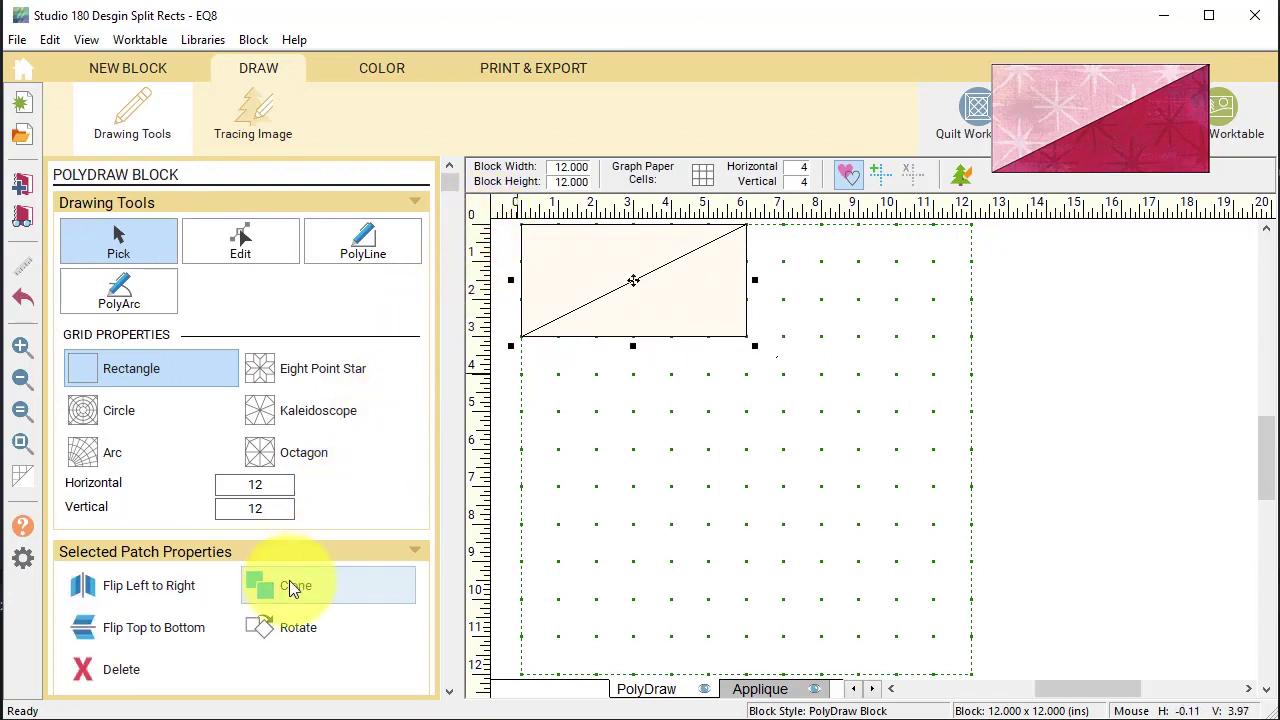
{"action": "left_click", "coordinate": [120, 584]}
{"action": "left_click_drag", "start_coordinate": [642, 291], "coordinate": [859, 280]}
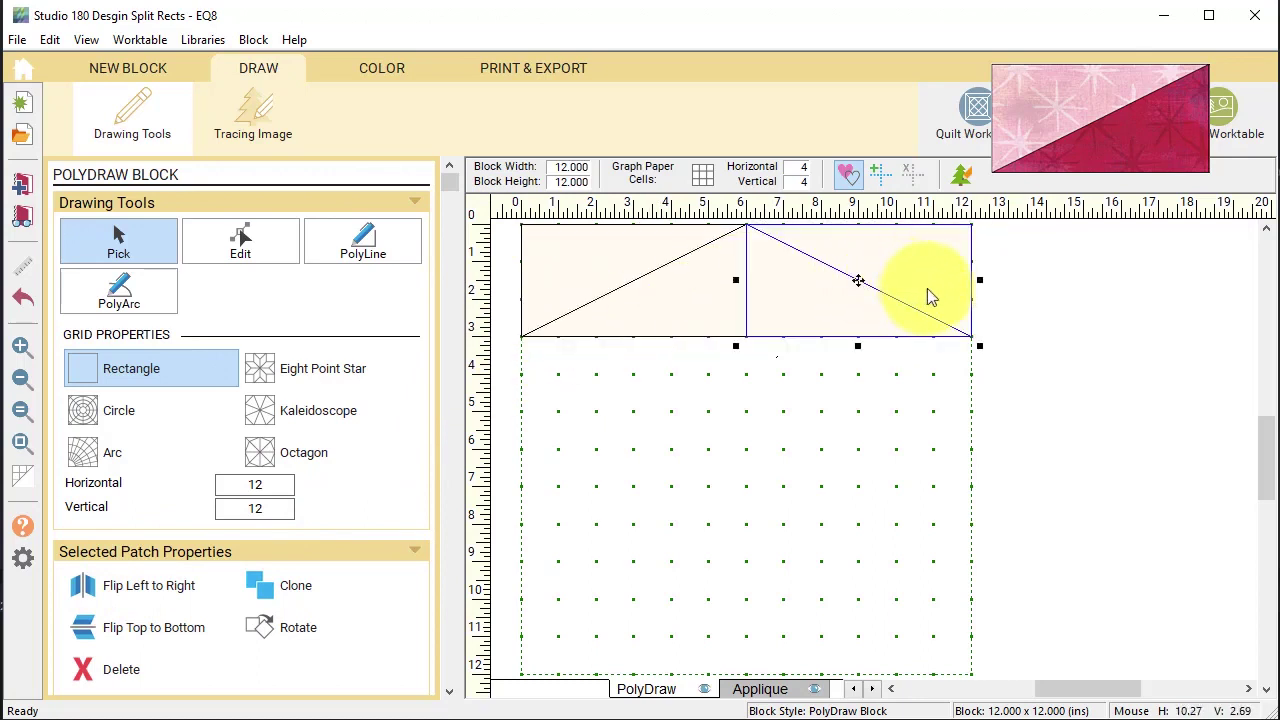
{"action": "left_click", "coordinate": [25, 184]}
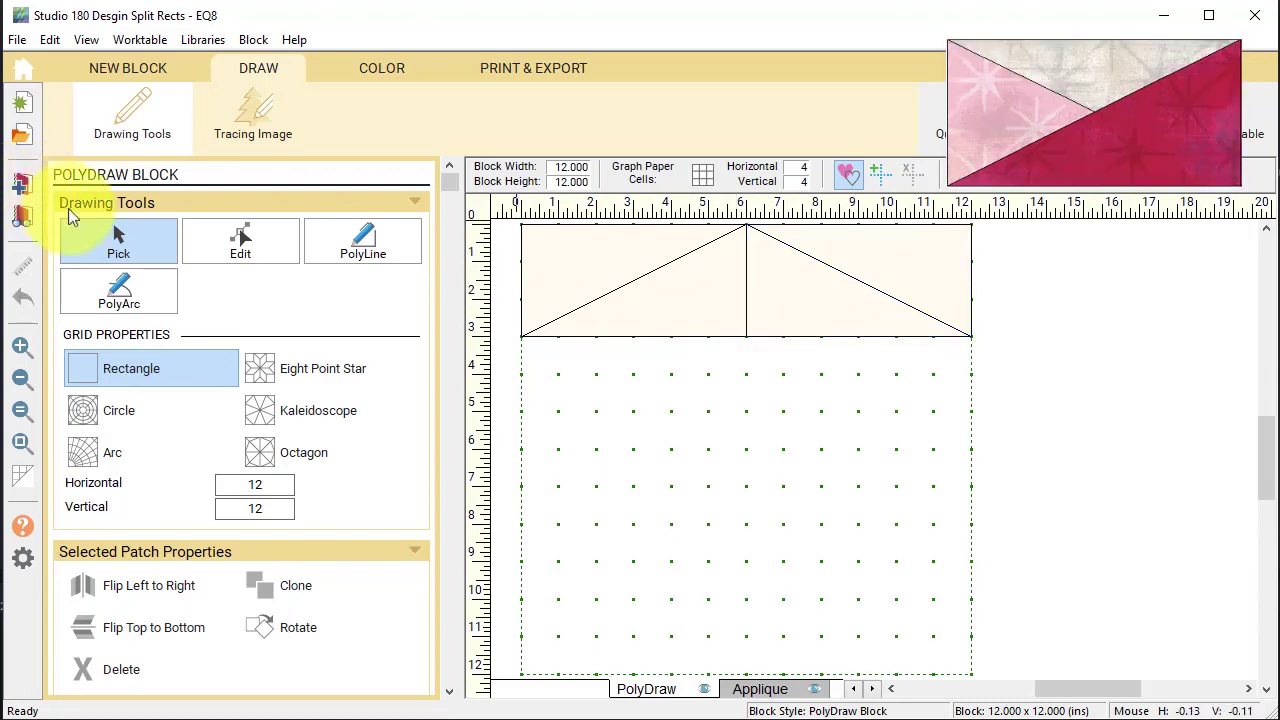
Delete the upper-left triangle and both triangles of the right-hand split rectangle, keeping the left rectangle's lower triangle
{"action": "left_click", "coordinate": [139, 245]}
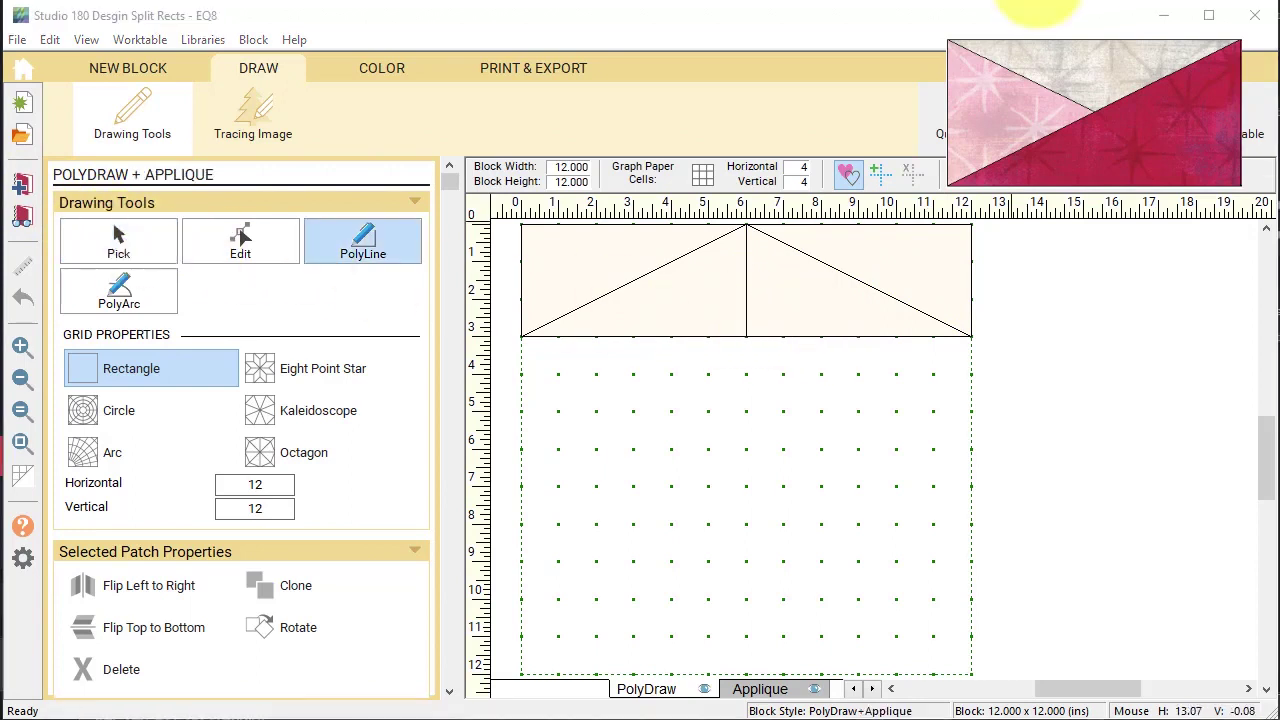
{"action": "left_click", "coordinate": [122, 238]}
{"action": "left_click", "coordinate": [550, 277]}
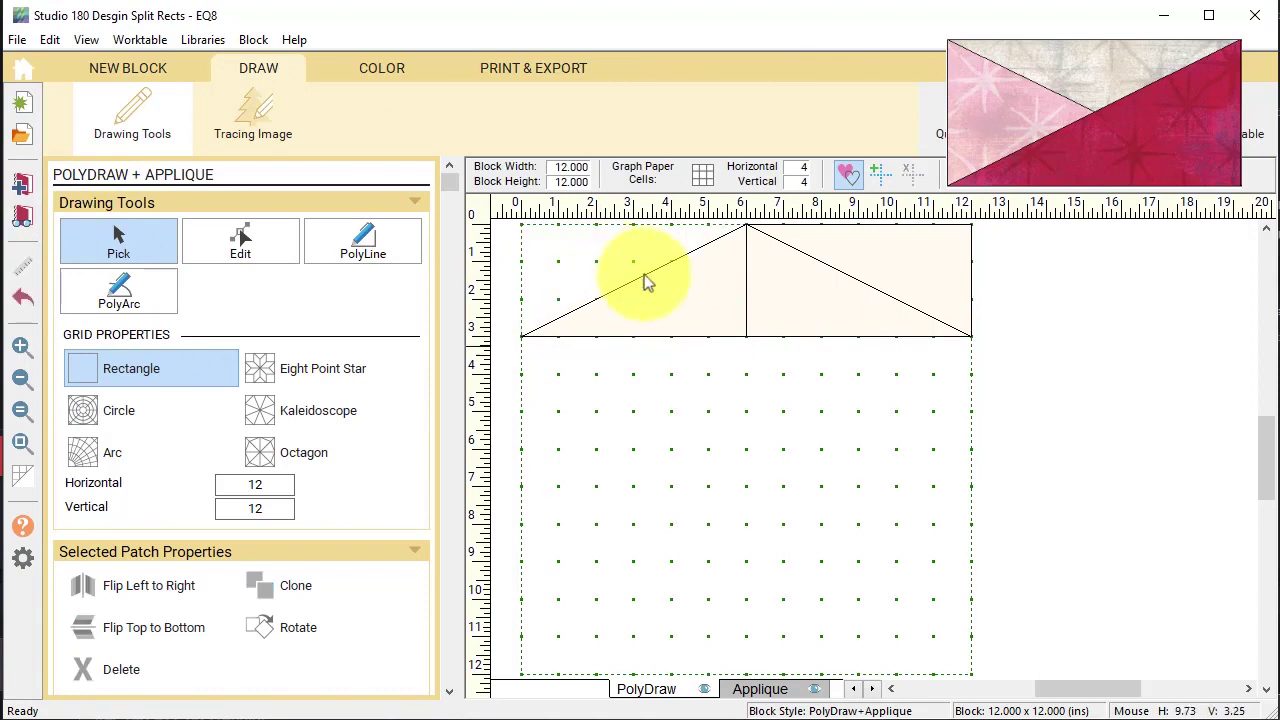
{"action": "left_click", "coordinate": [843, 329]}
{"action": "key", "text": "Delete"}
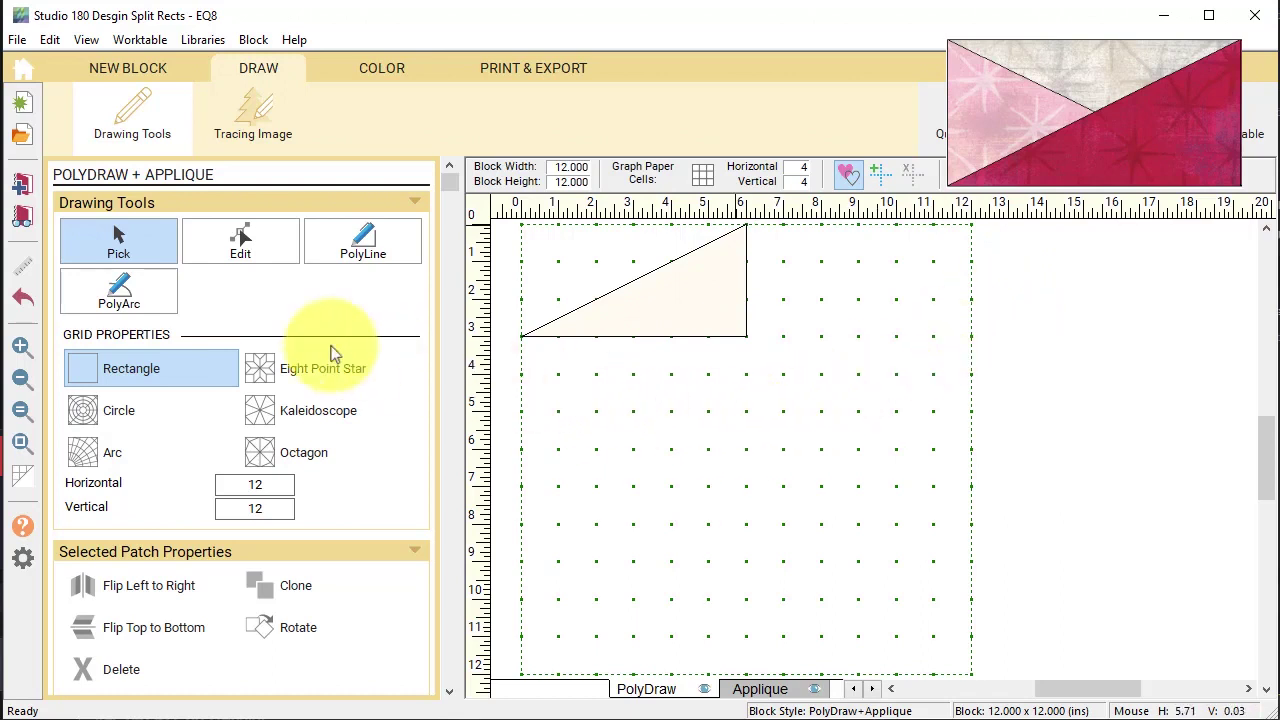
Draw a triangle patch with a 6-inch base along the block's top edge and its point about 1 inch below the base's middle
{"action": "left_click", "coordinate": [366, 246]}
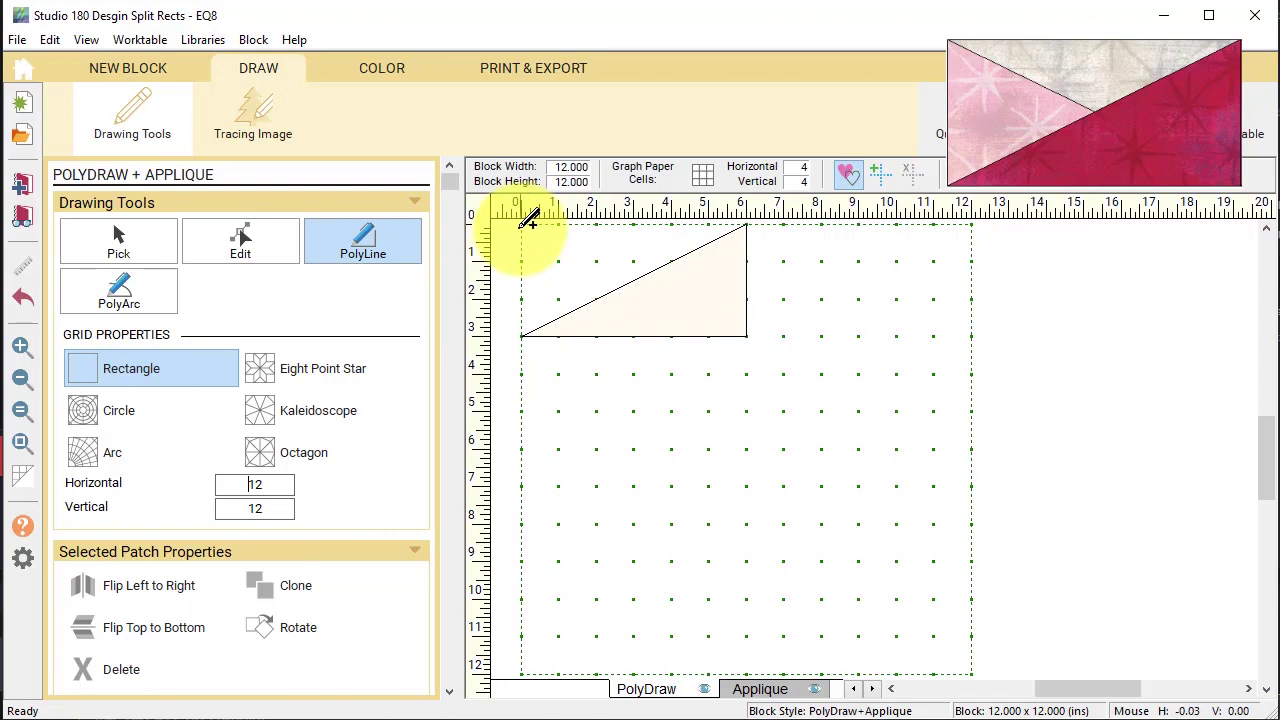
{"action": "left_click", "coordinate": [521, 226]}
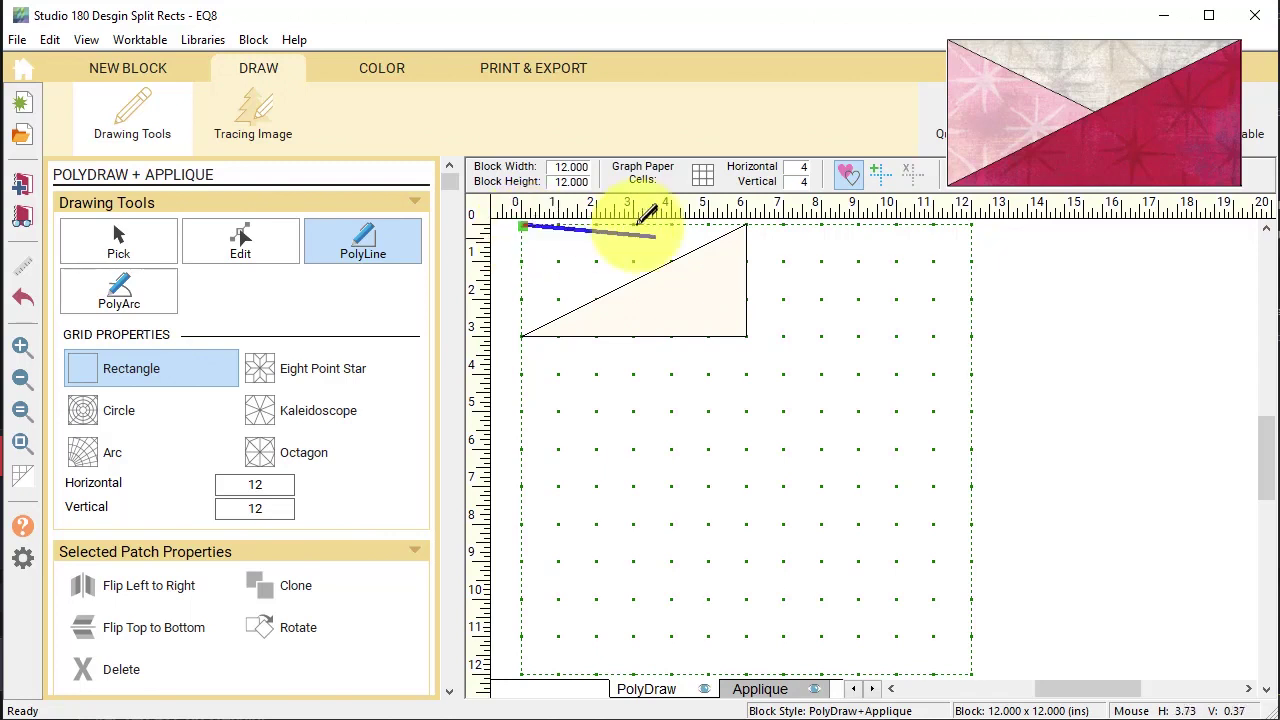
{"action": "left_click", "coordinate": [745, 226]}
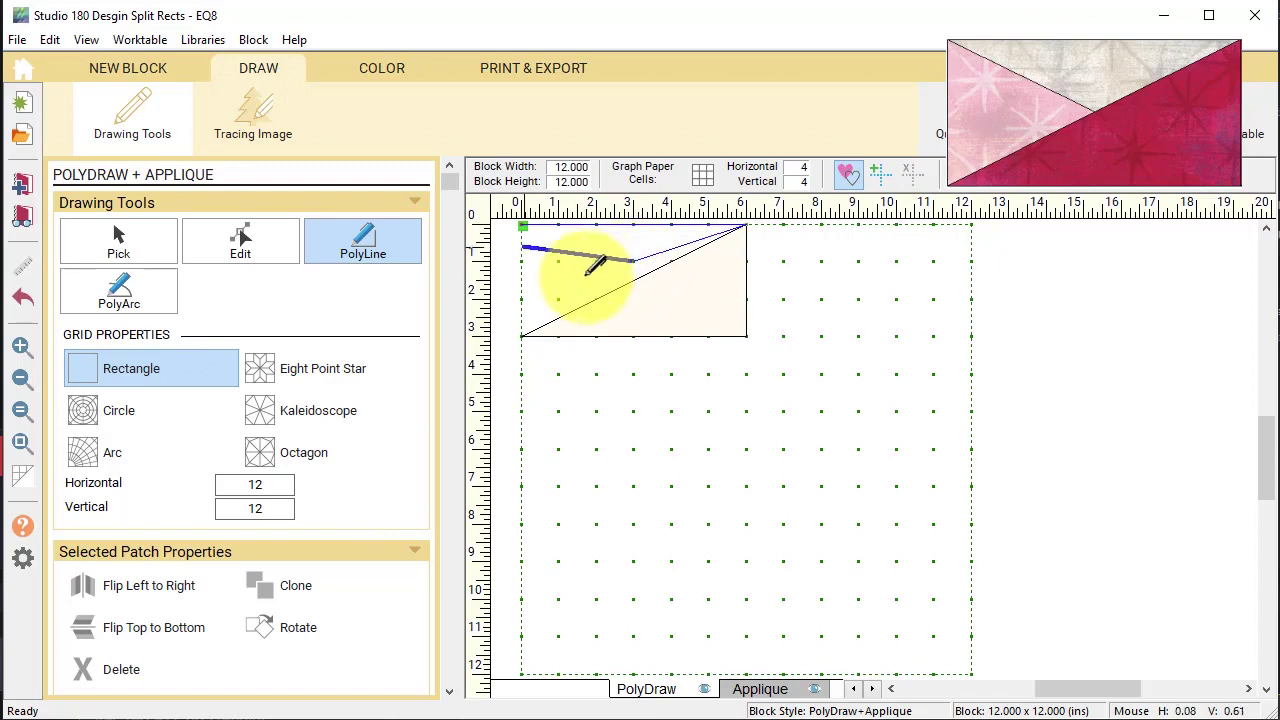
{"action": "left_click", "coordinate": [521, 225]}
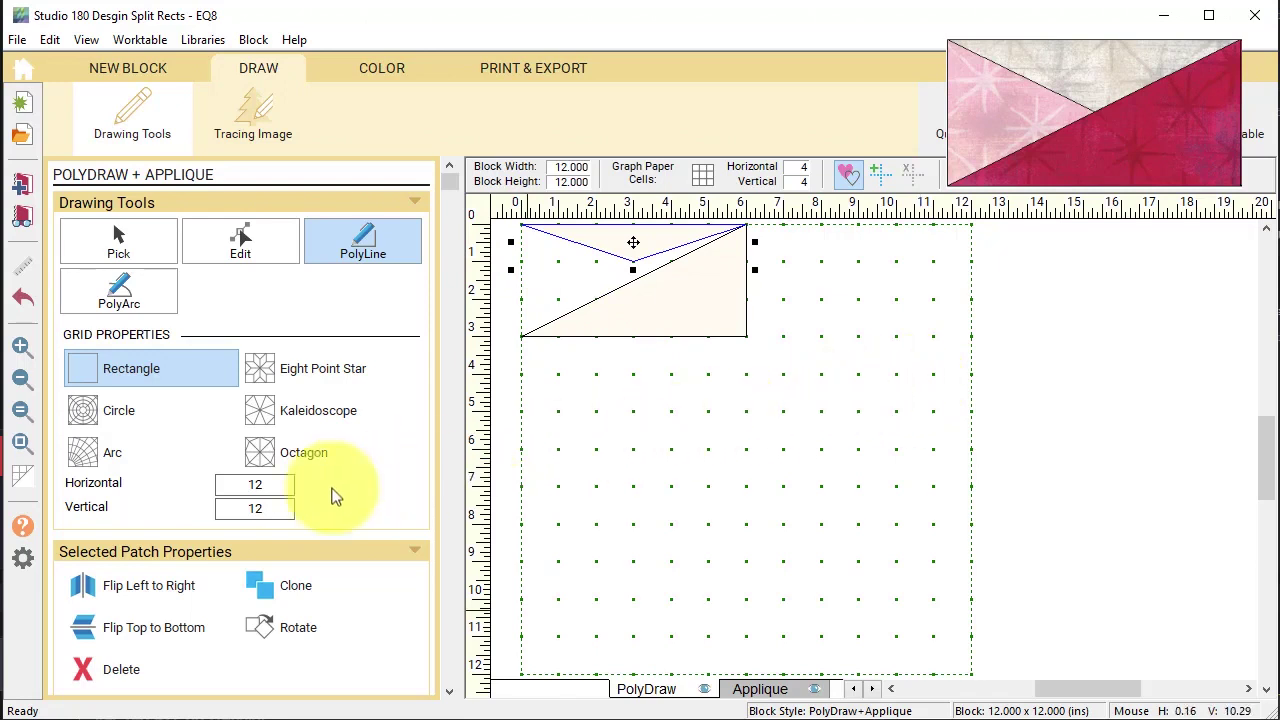
Set the vertical grid divisions to 24 and move the new triangle's lower point onto the midpoint of the large triangle's diagonal
{"action": "double_click", "coordinate": [236, 507]}
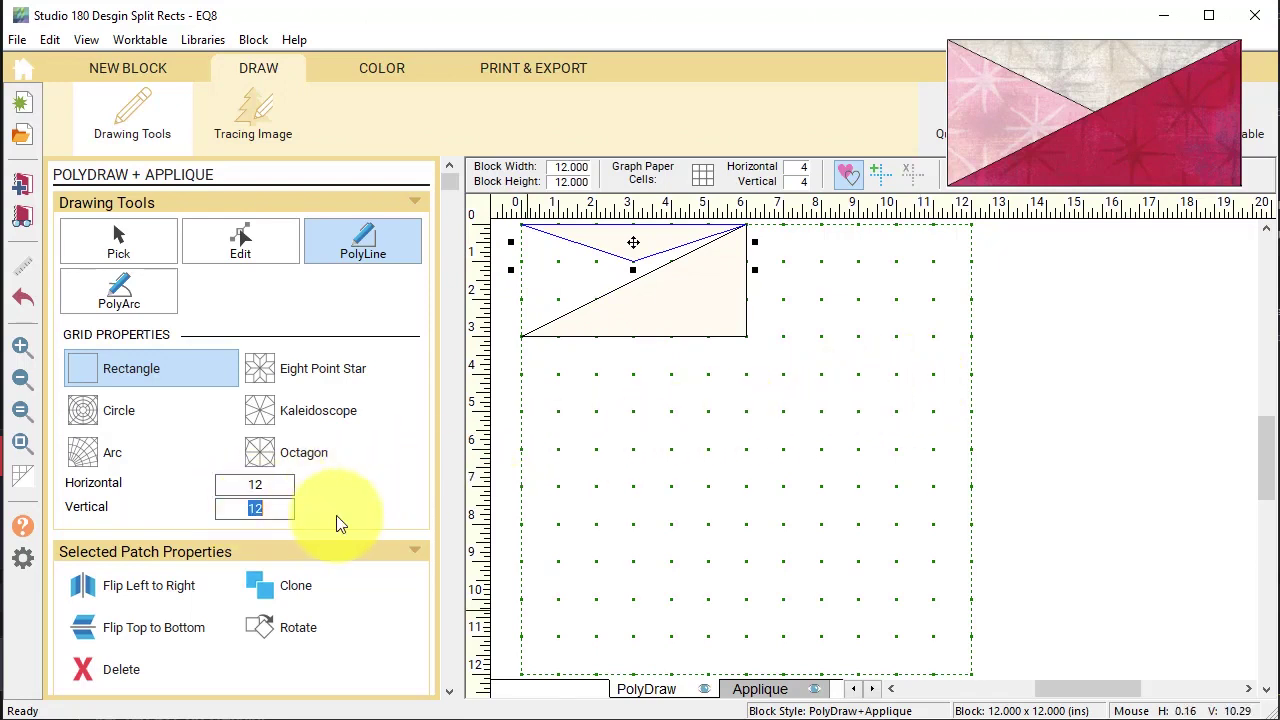
{"action": "type", "text": "24"}
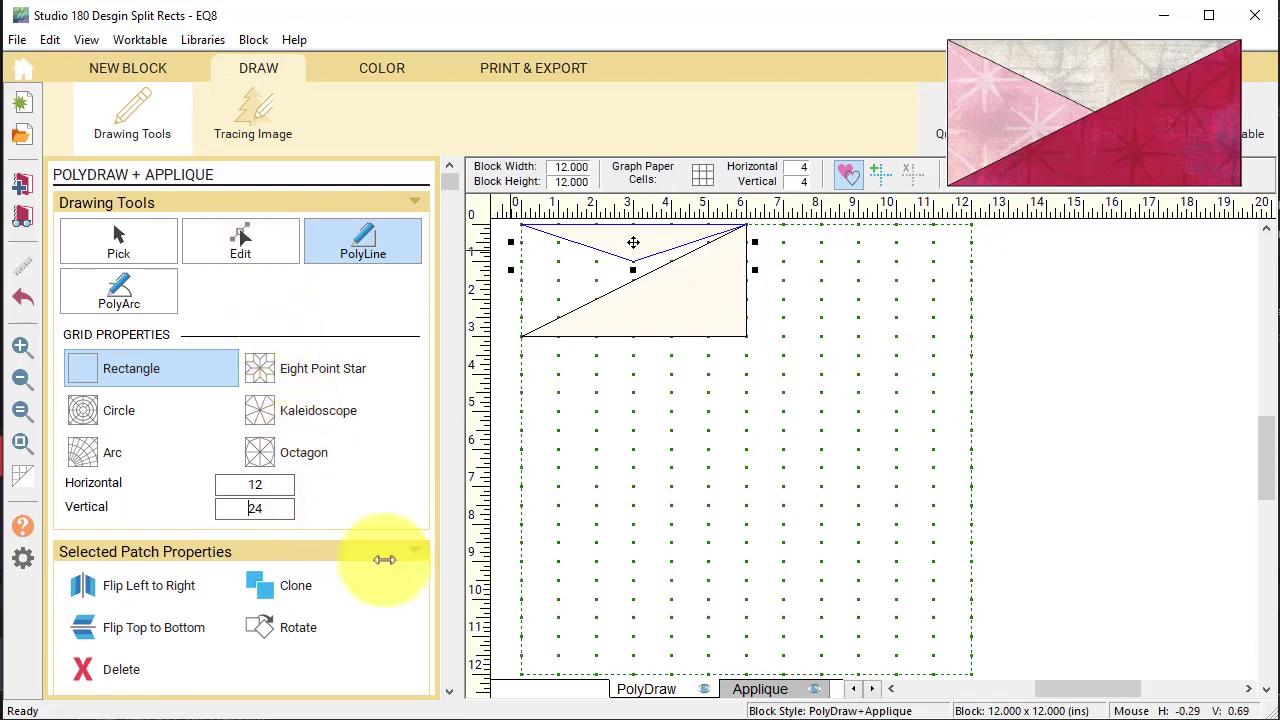
{"action": "left_click", "coordinate": [244, 241]}
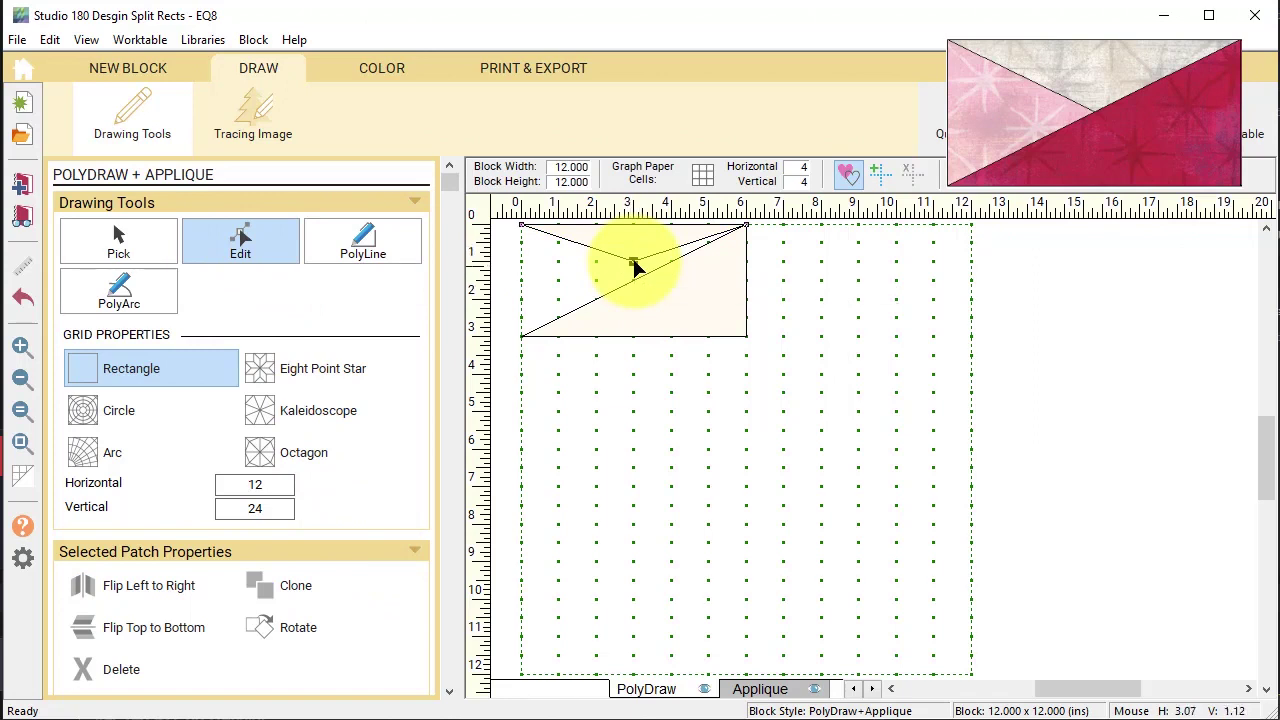
{"action": "left_click_drag", "start_coordinate": [633, 263], "coordinate": [633, 280]}
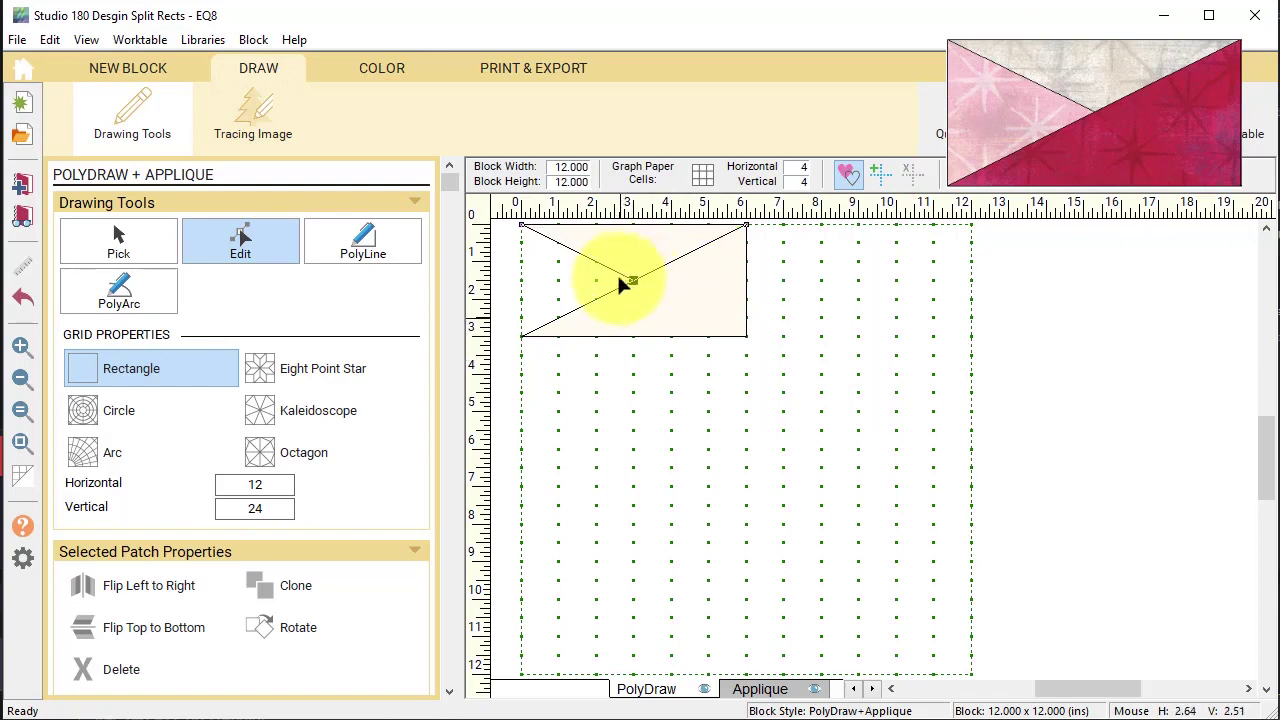
Draw a triangle patch with the PolyLine tool in the rectangle's left gap, meeting the diagonal's midpoint, and add the block to the Sketchbook
{"action": "left_click", "coordinate": [360, 240]}
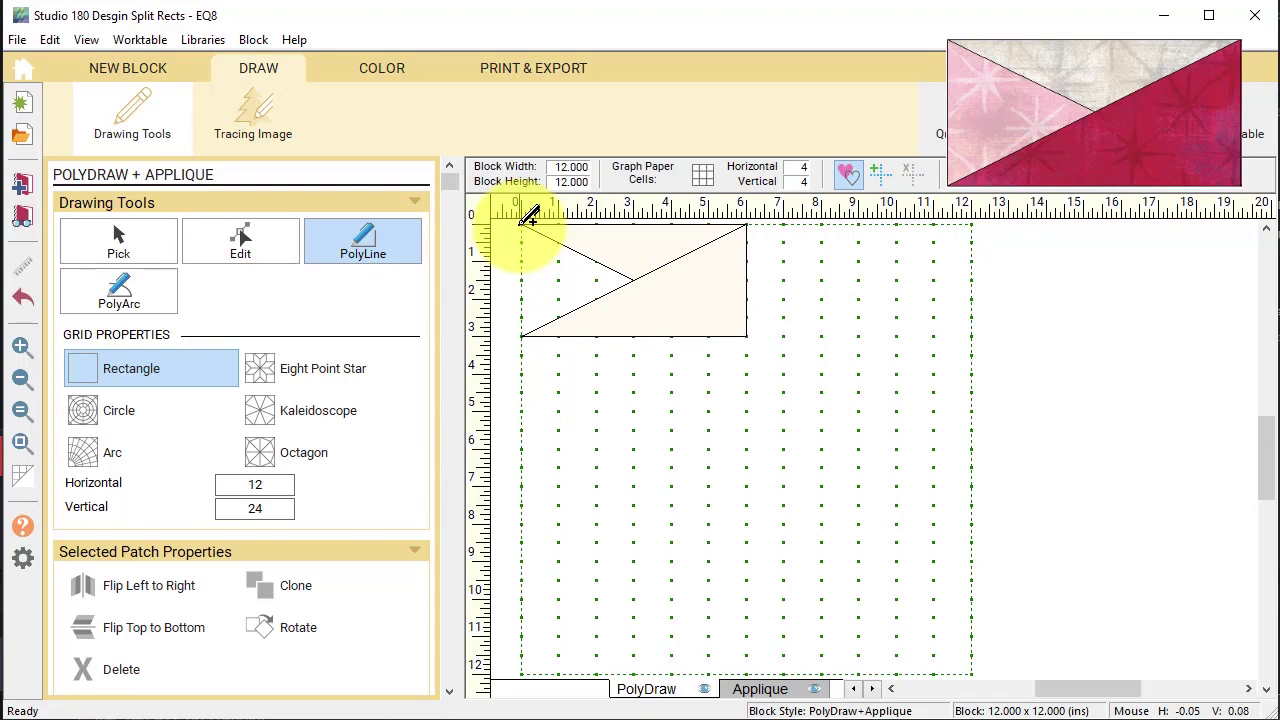
{"action": "left_click", "coordinate": [521, 225]}
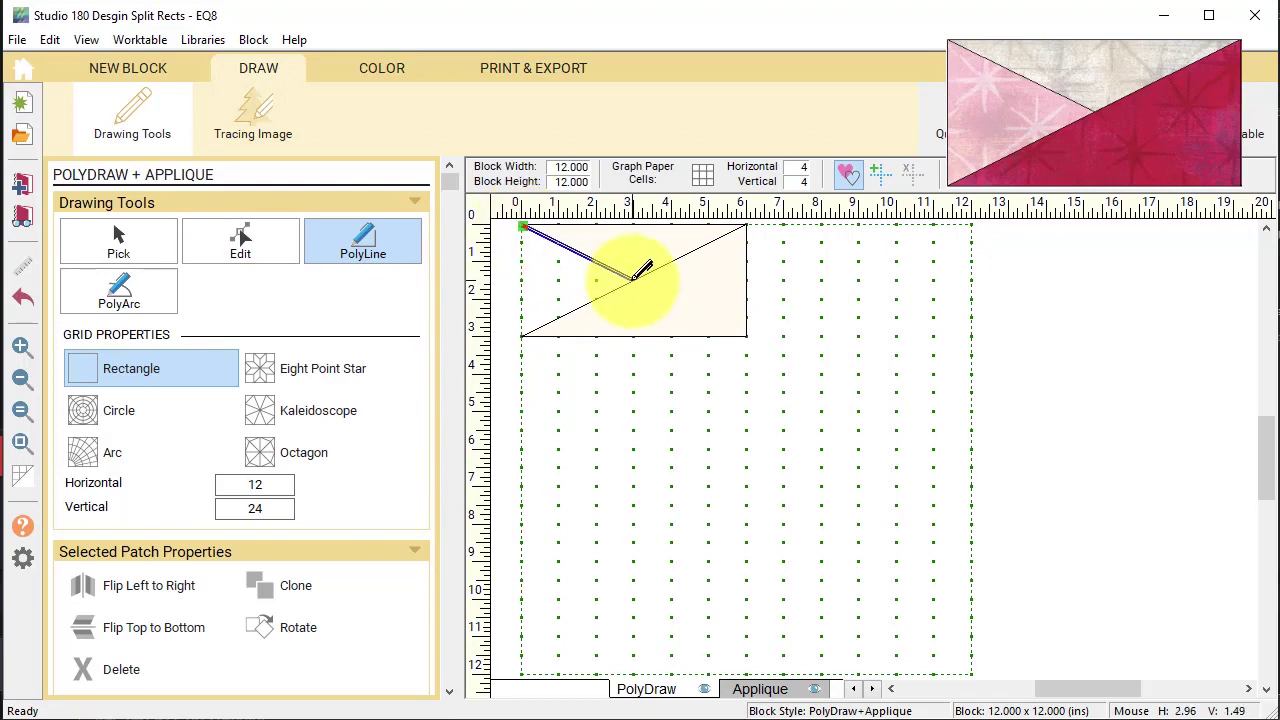
{"action": "left_click", "coordinate": [633, 279]}
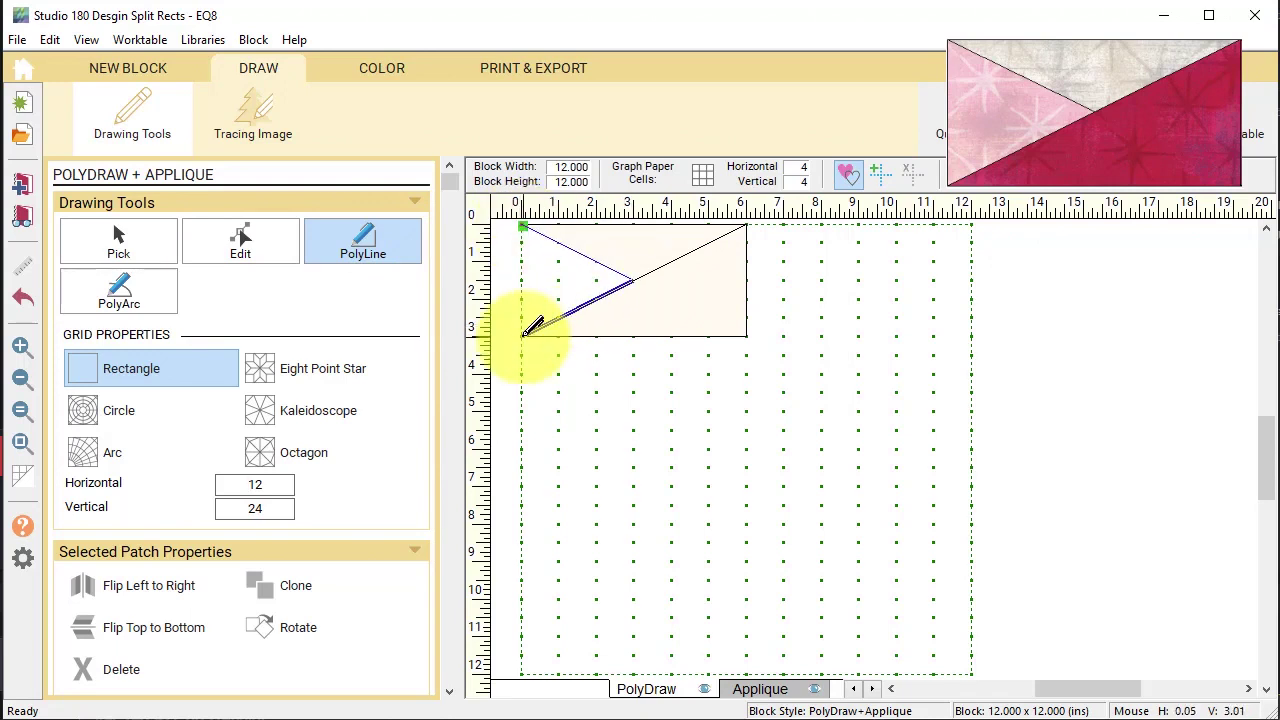
{"action": "left_click", "coordinate": [521, 335]}
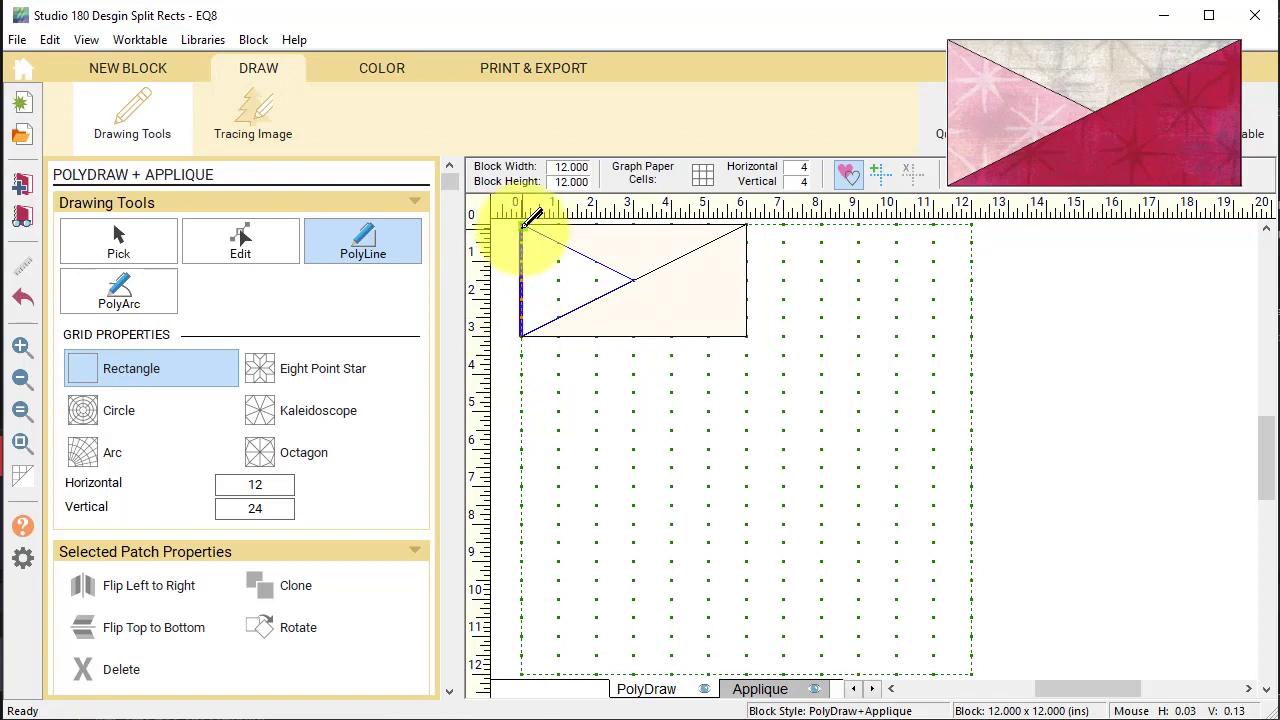
{"action": "left_click", "coordinate": [522, 226]}
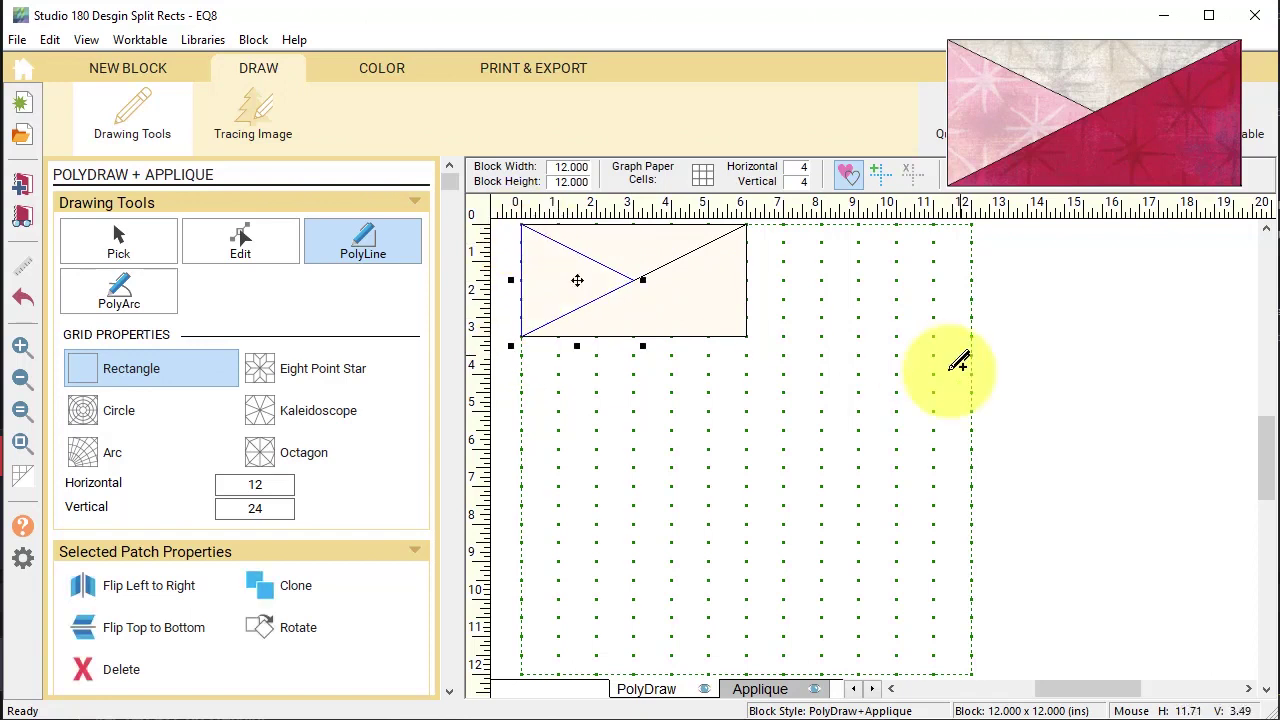
{"action": "key", "text": "space"}
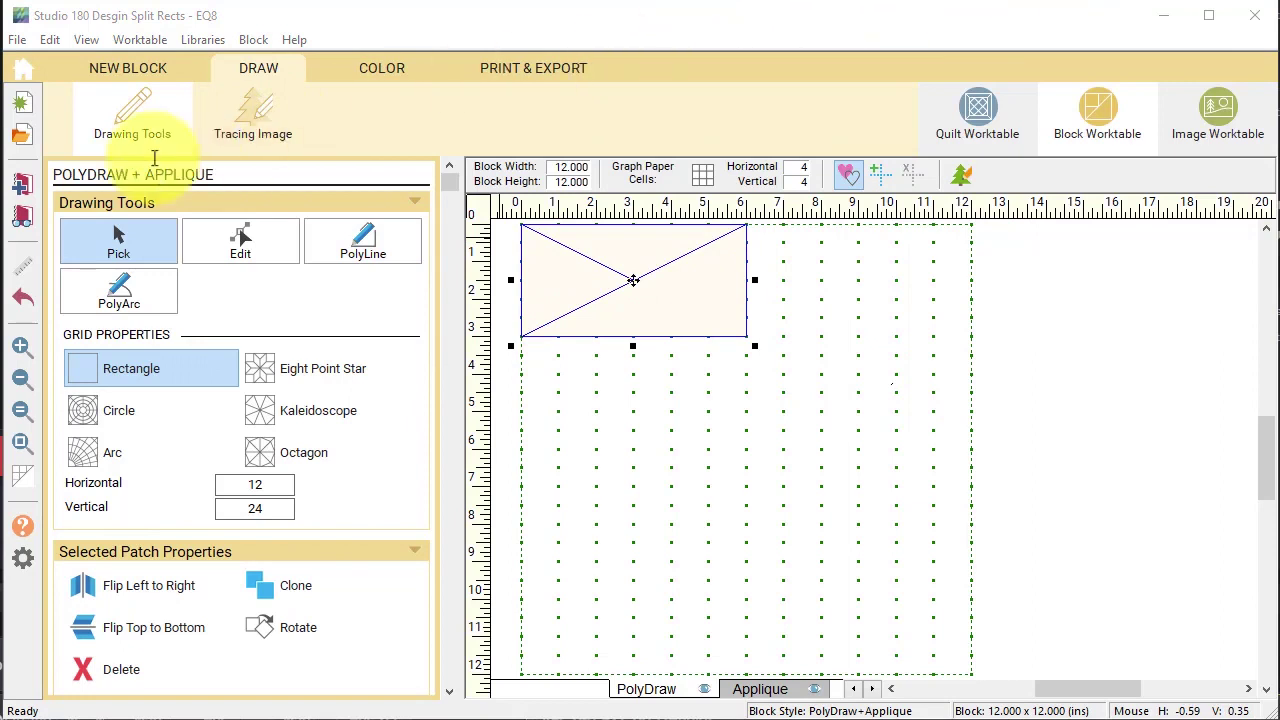
{"action": "left_click", "coordinate": [24, 186]}
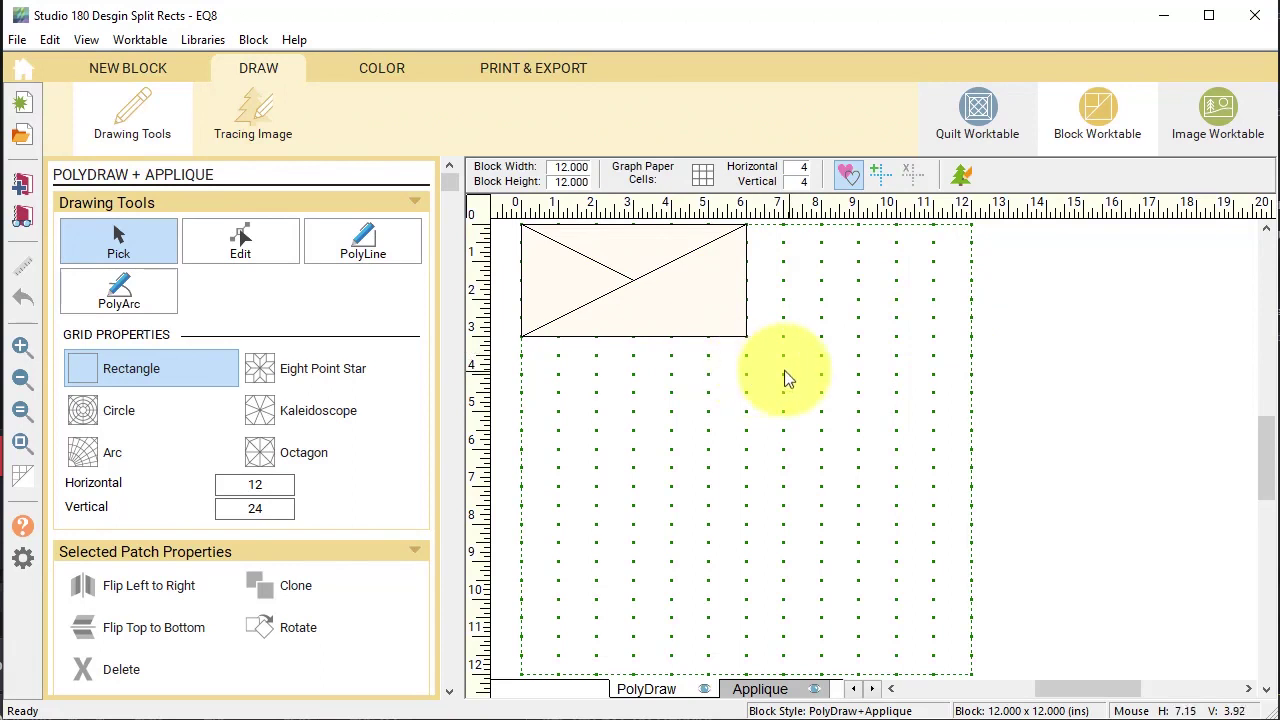
Move the whole split rectangle to the middle of the block's top edge and place a rotated clone midway along the right edge
{"action": "left_click_drag", "start_coordinate": [786, 371], "coordinate": [490, 218]}
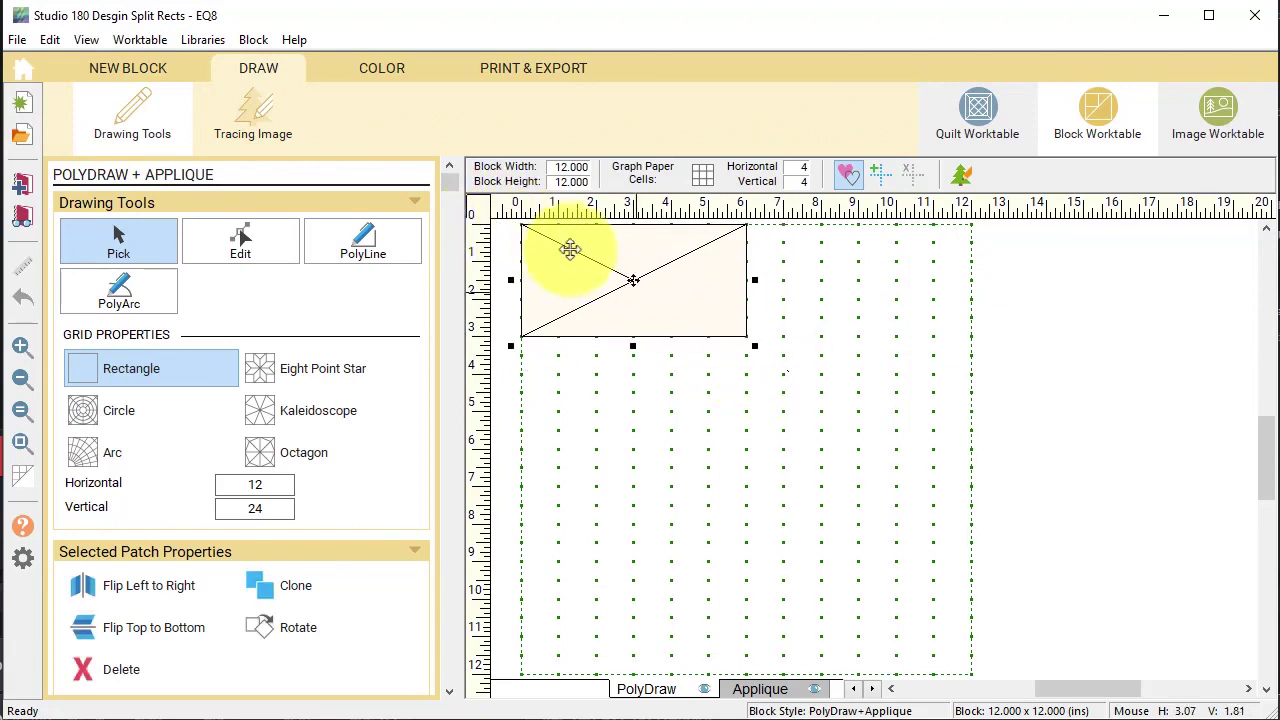
{"action": "left_click_drag", "start_coordinate": [632, 279], "coordinate": [745, 280]}
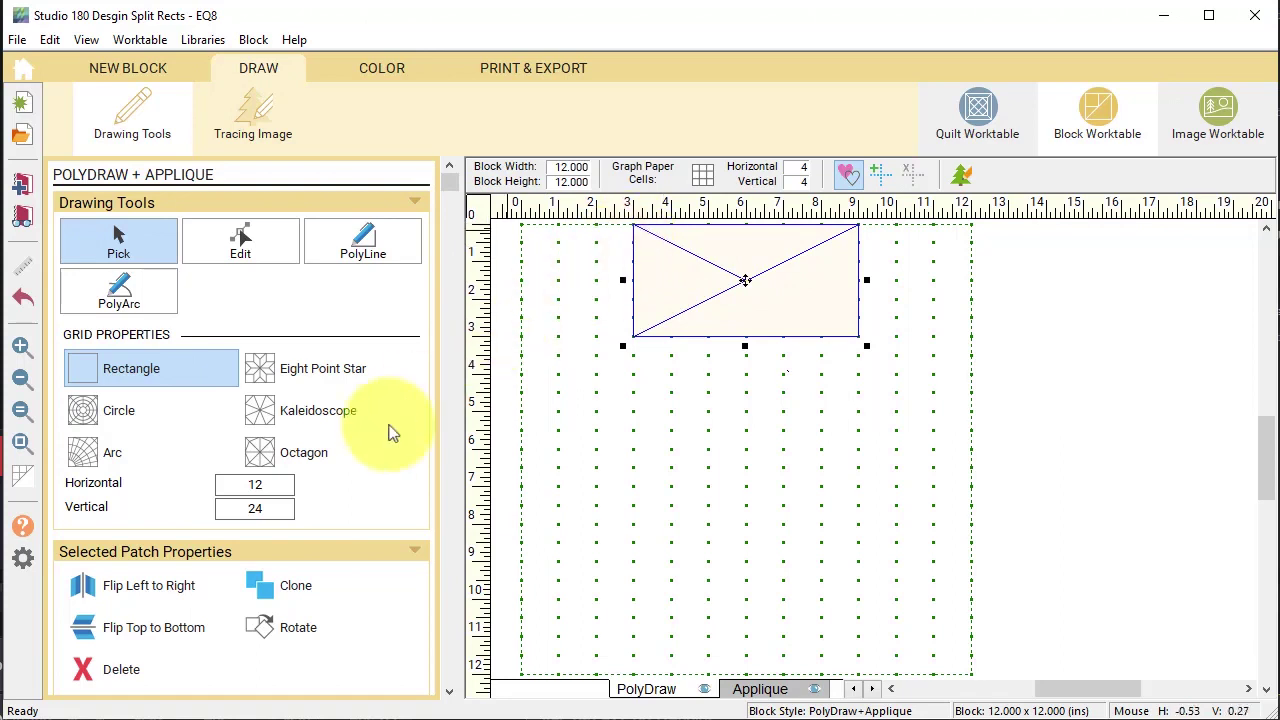
{"action": "left_click", "coordinate": [262, 588]}
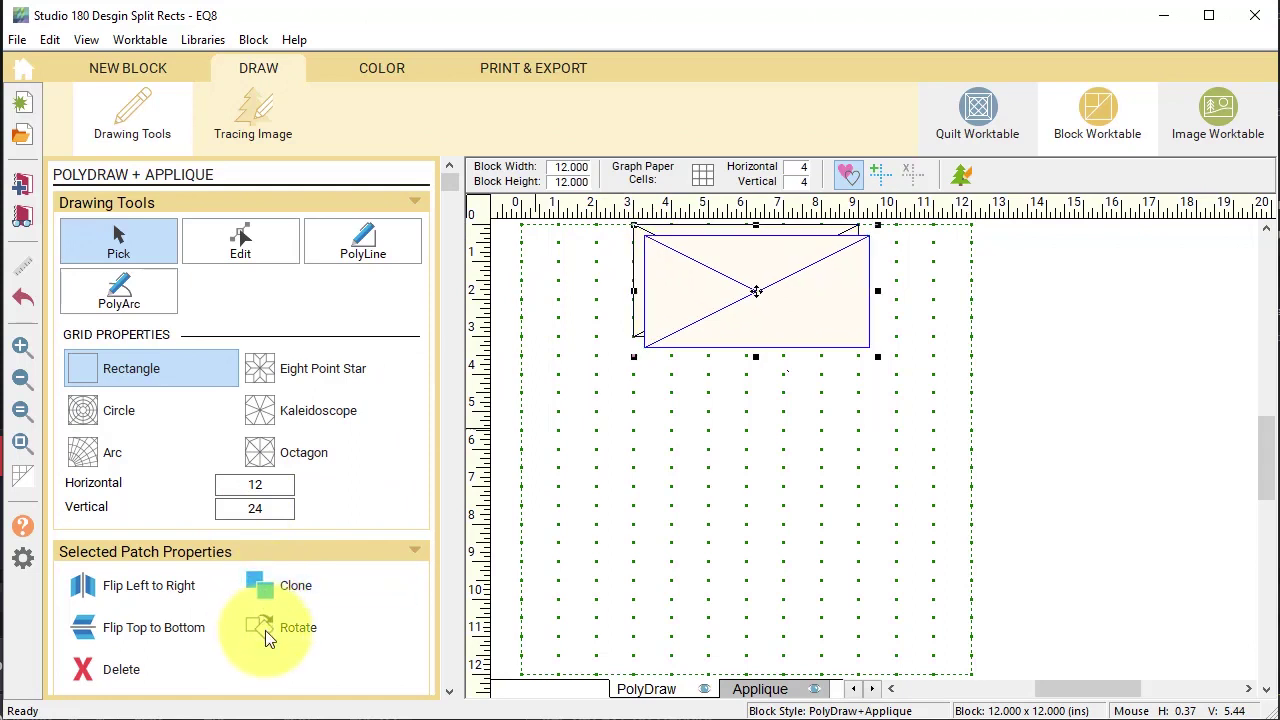
{"action": "left_click", "coordinate": [265, 630]}
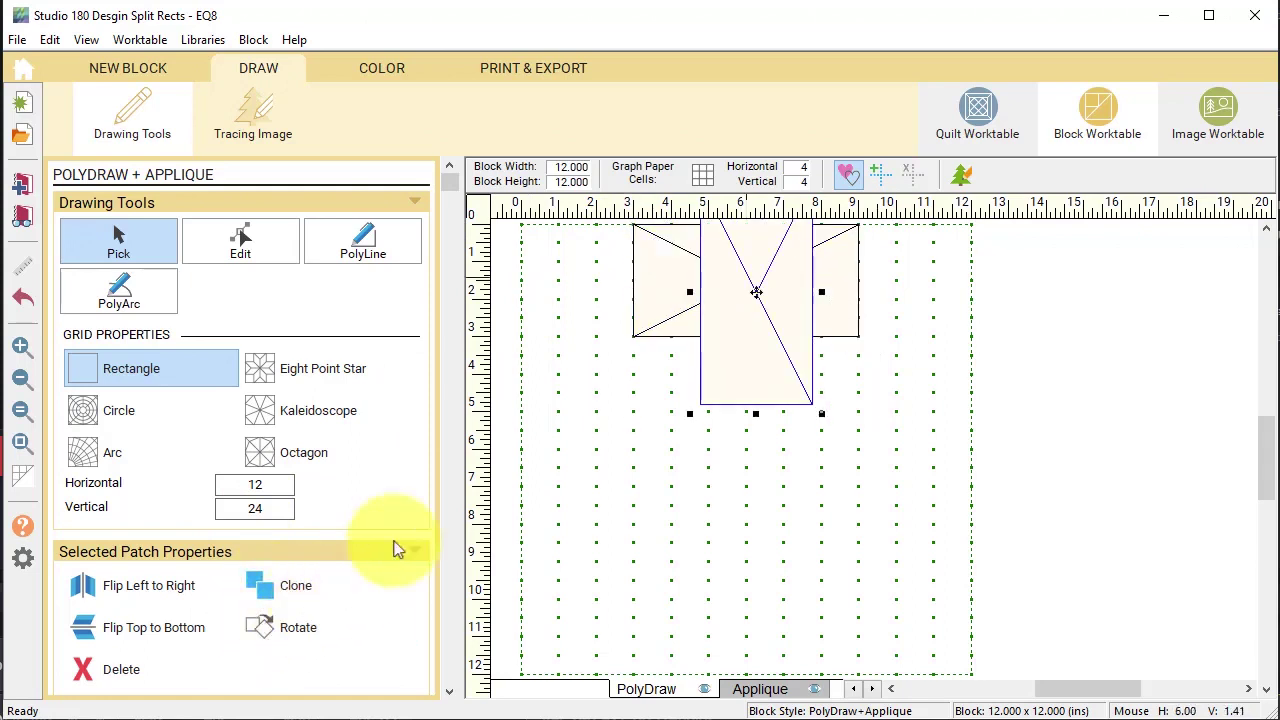
{"action": "left_click_drag", "start_coordinate": [756, 291], "coordinate": [912, 448]}
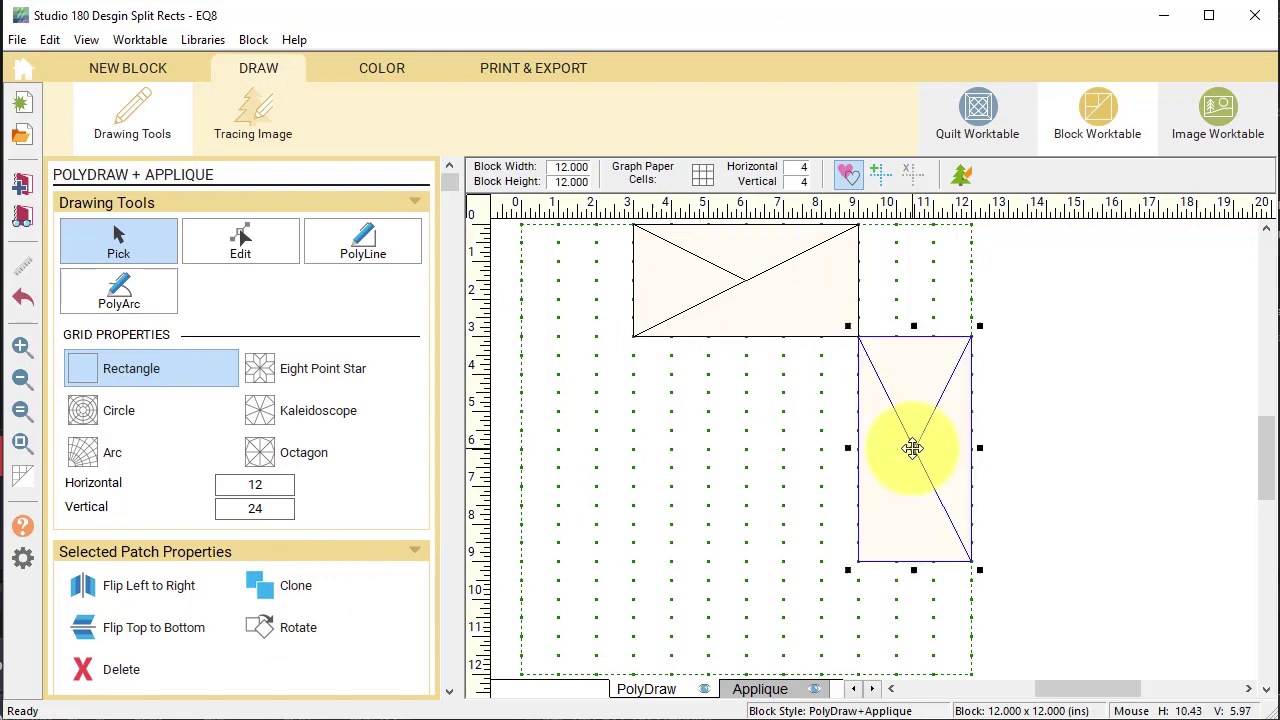
Place further rotated clones of the split rectangle midway along the block's bottom and left edges, each turned once more
{"action": "left_click", "coordinate": [255, 586]}
{"action": "left_click", "coordinate": [264, 627]}
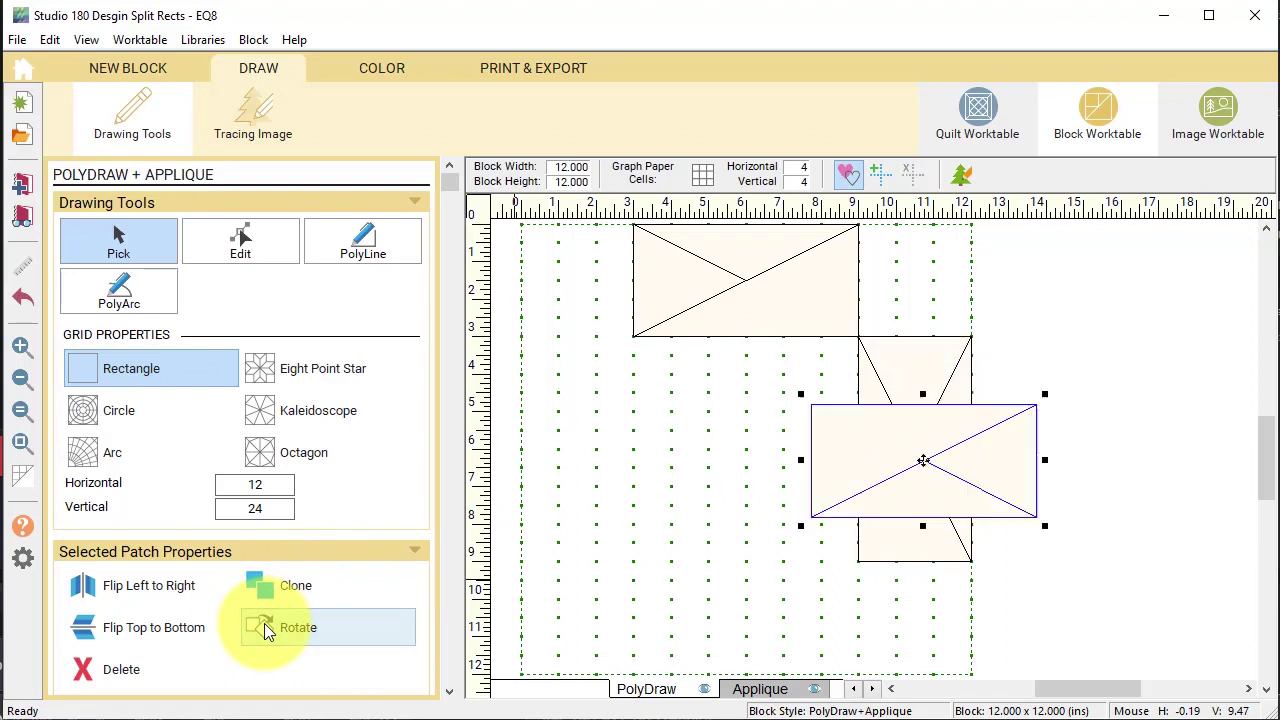
{"action": "mouse_move", "coordinate": [927, 461]}
{"action": "left_mouse_down"}
{"action": "mouse_move", "coordinate": [734, 617]}
{"action": "mouse_move", "coordinate": [751, 618]}
{"action": "left_mouse_up"}
{"action": "left_click", "coordinate": [256, 583]}
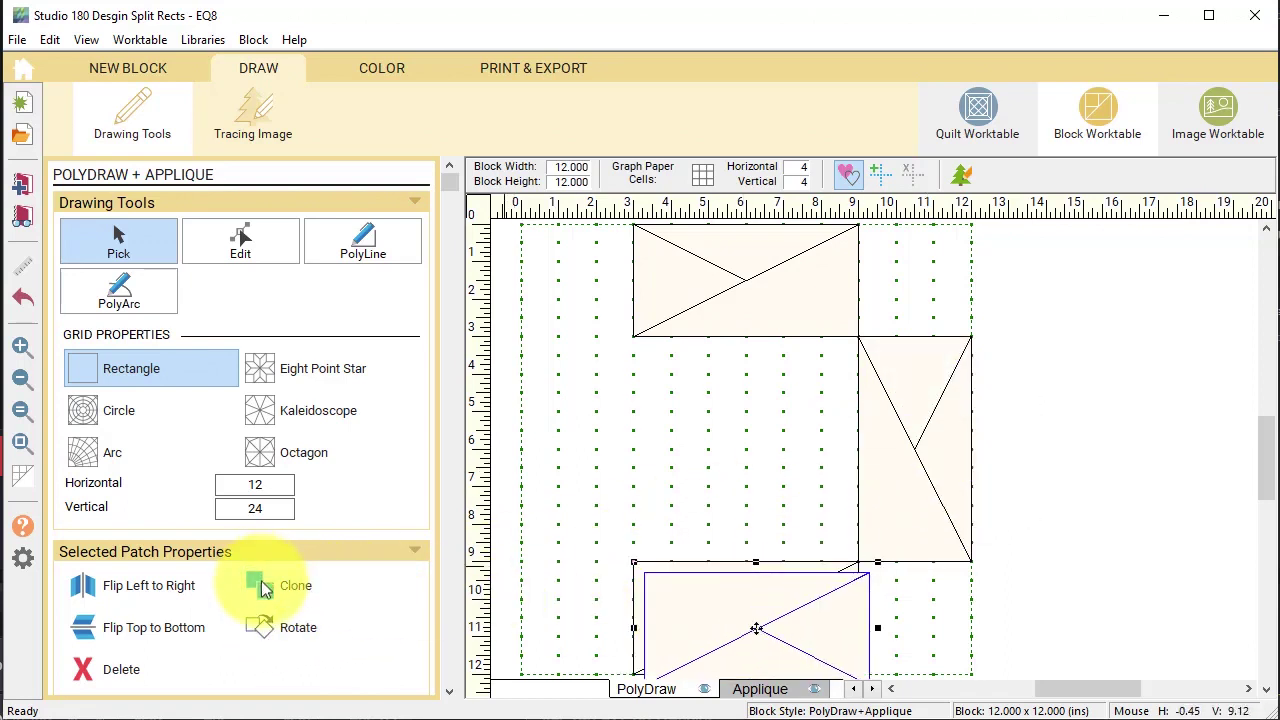
{"action": "left_click", "coordinate": [259, 631]}
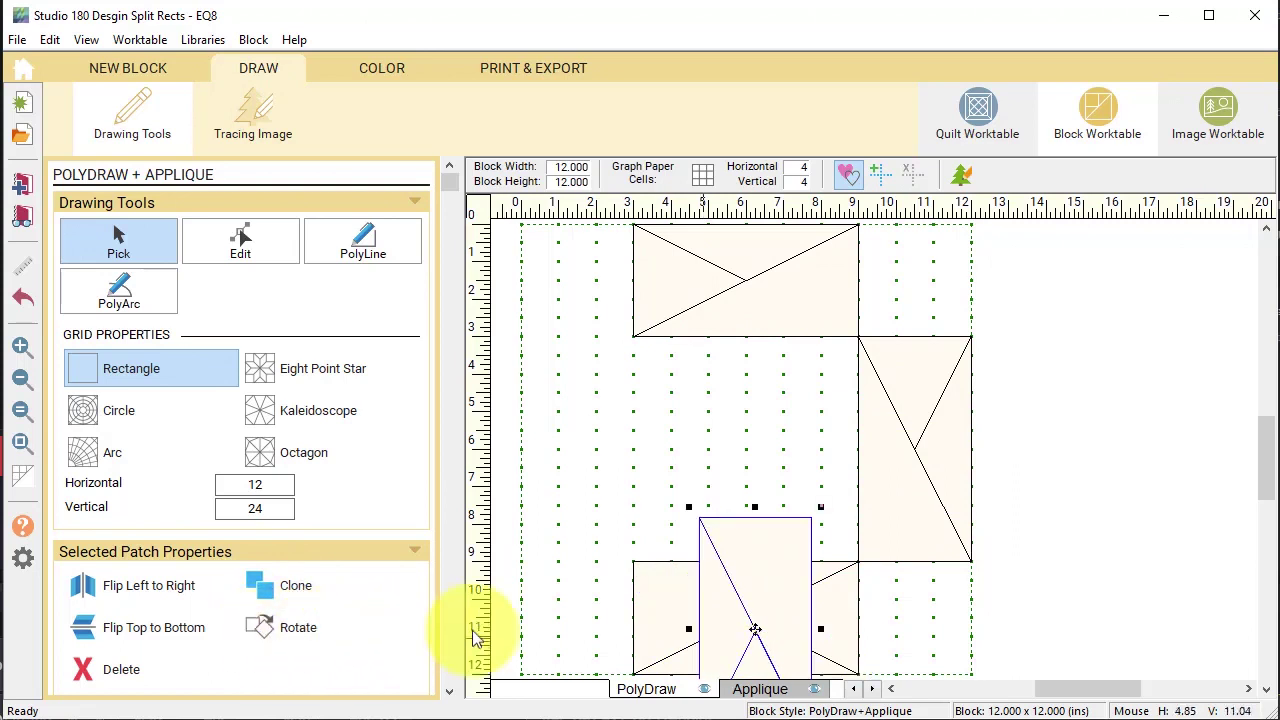
{"action": "mouse_move", "coordinate": [753, 628]}
{"action": "left_mouse_down"}
{"action": "mouse_move", "coordinate": [563, 457]}
{"action": "mouse_move", "coordinate": [577, 449]}
{"action": "left_mouse_up"}
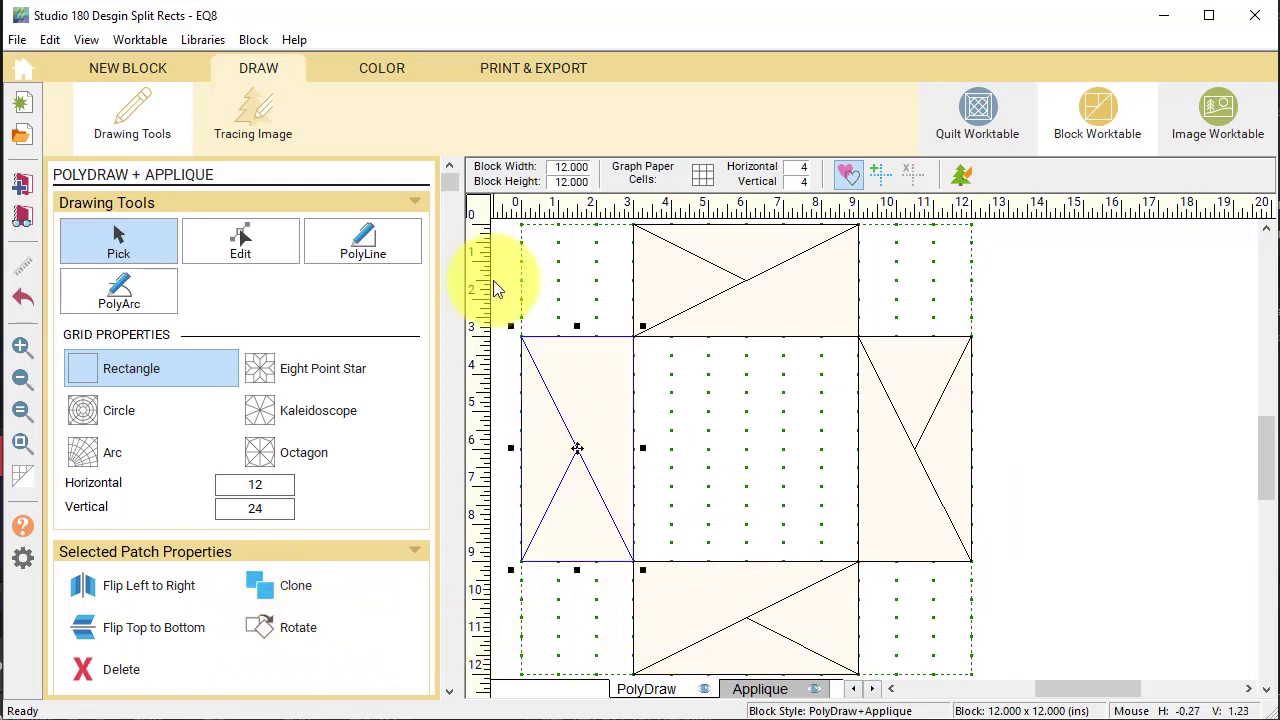
Paint the outer triangle of all four split rectangles with the tan fabric with white triangles
{"action": "left_click", "coordinate": [378, 68]}
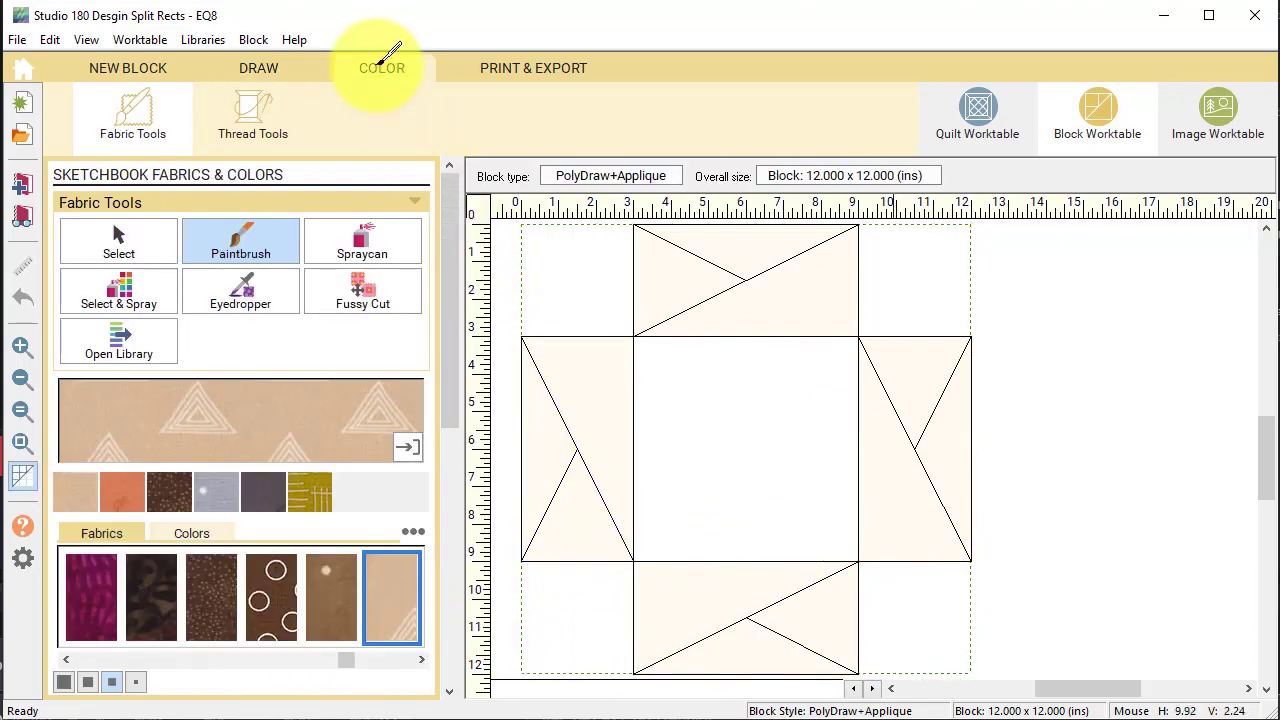
{"action": "left_click", "coordinate": [762, 250]}
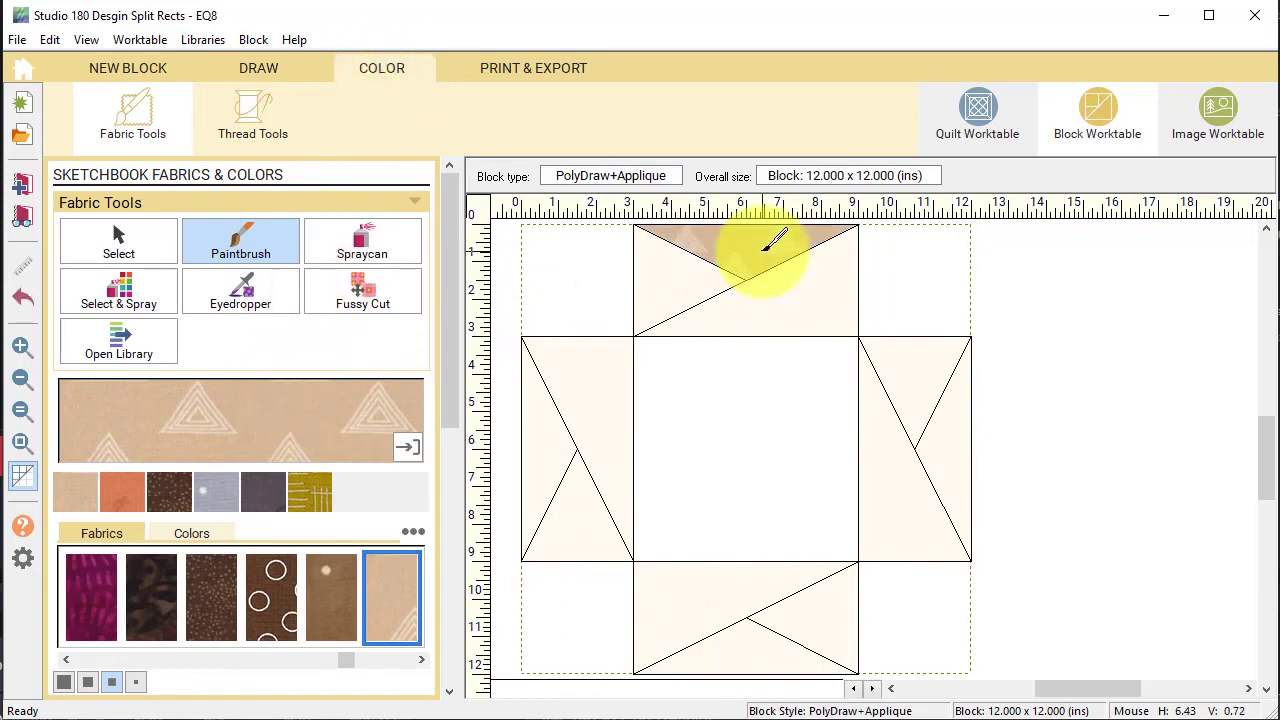
{"action": "left_click", "coordinate": [952, 418]}
{"action": "left_click", "coordinate": [742, 645]}
{"action": "left_click", "coordinate": [550, 450]}
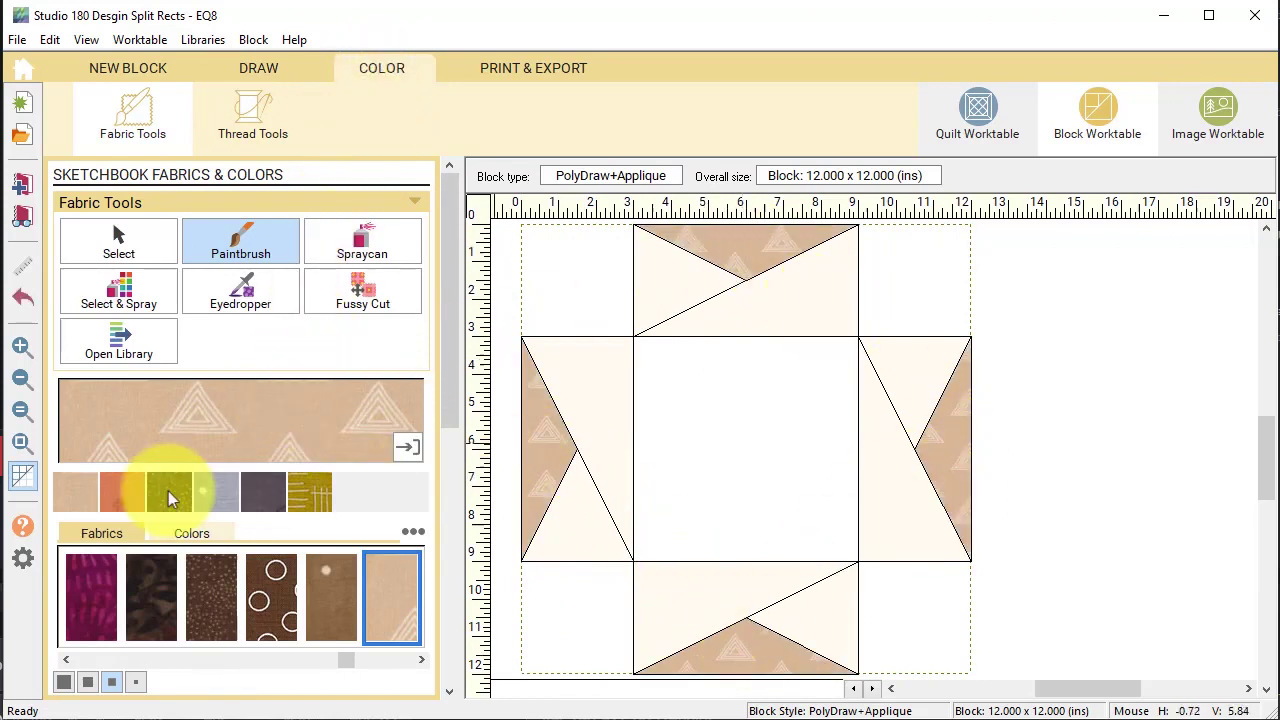
Paint the remaining small triangle of each of the four split rectangles with the orange fabric
{"action": "left_click", "coordinate": [124, 495]}
{"action": "left_click", "coordinate": [582, 506]}
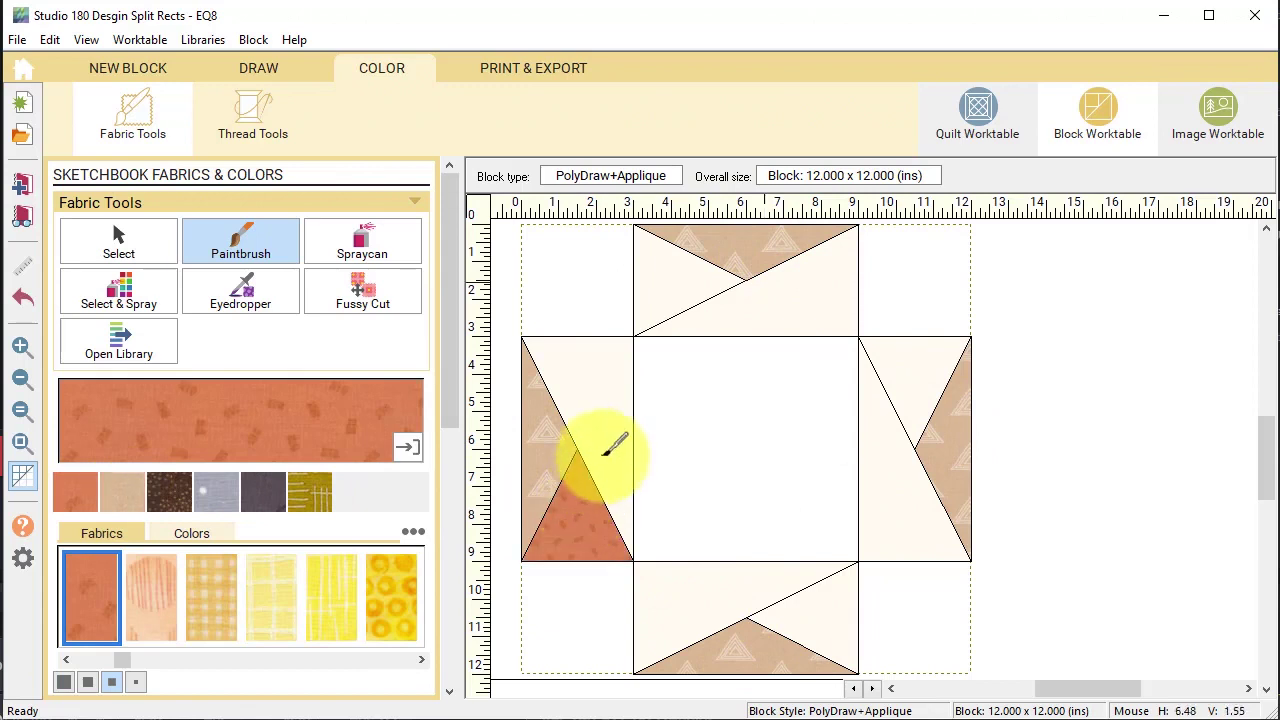
{"action": "left_click", "coordinate": [672, 278]}
{"action": "left_click", "coordinate": [905, 365]}
{"action": "left_click", "coordinate": [812, 608]}
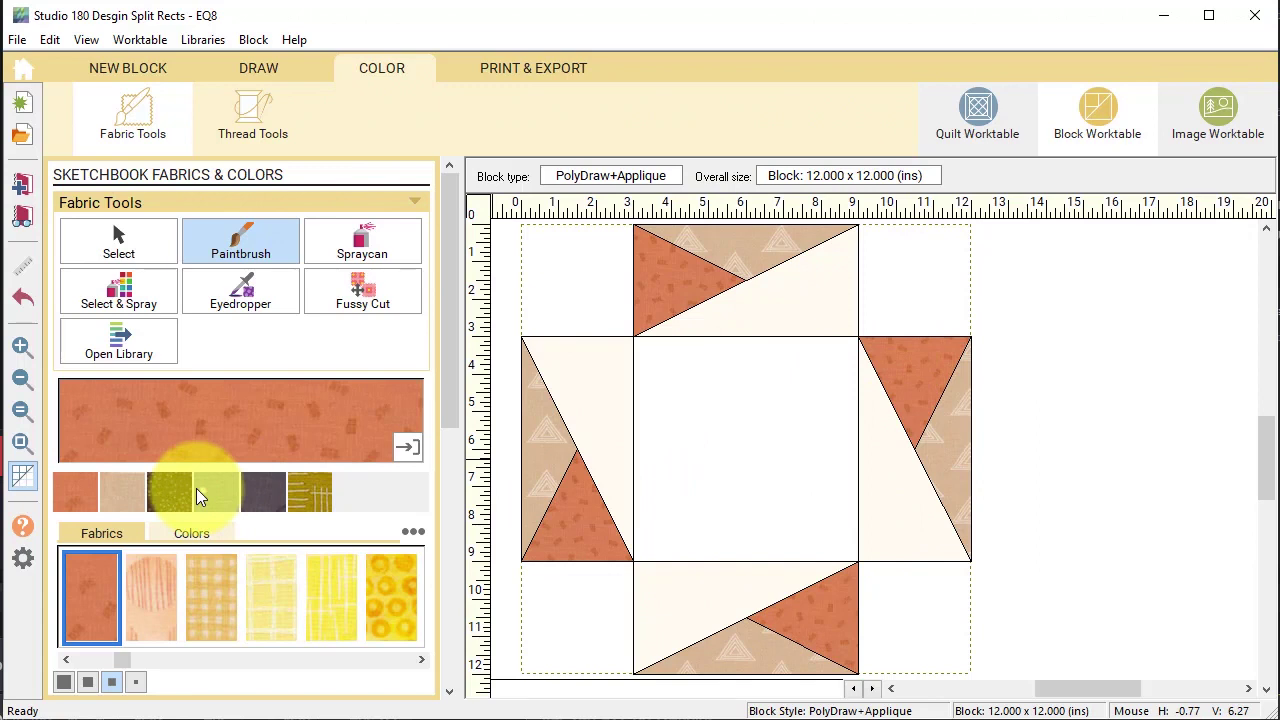
Paint the large inner triangle of each of the four split rectangles with the olive line-print fabric
{"action": "left_click", "coordinate": [775, 312]}
{"action": "left_click", "coordinate": [300, 497]}
{"action": "left_click", "coordinate": [805, 282]}
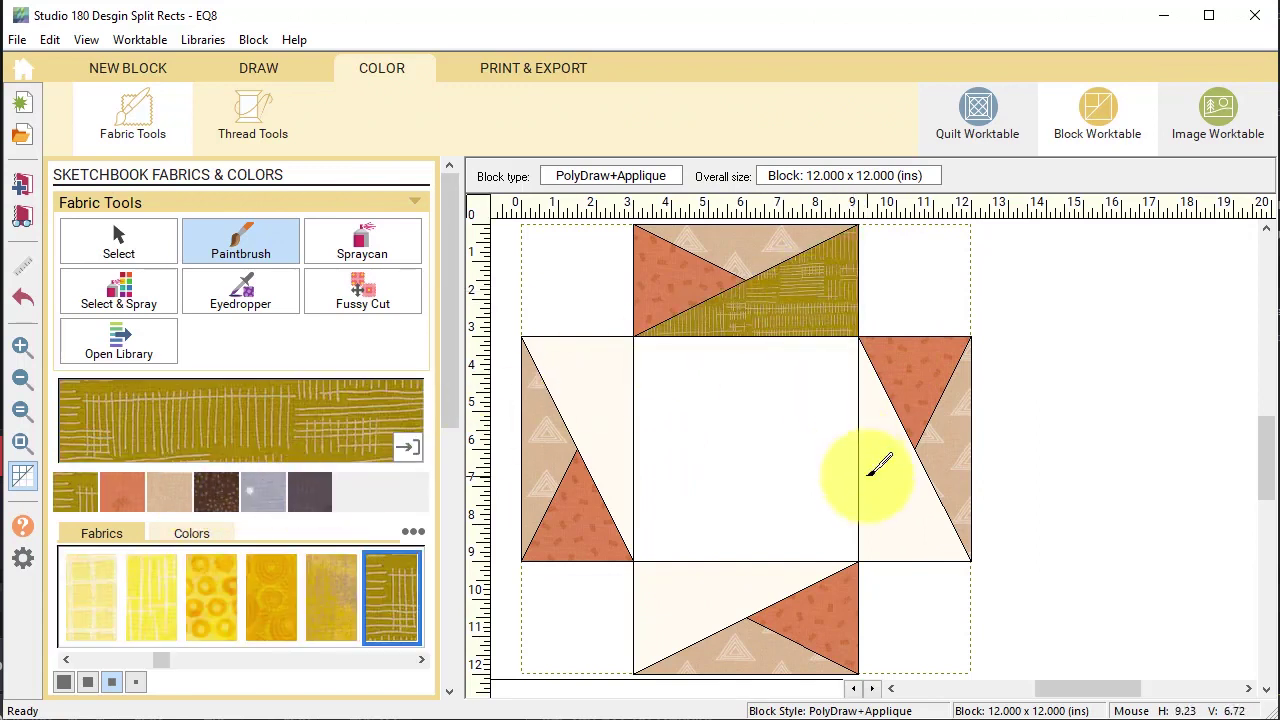
{"action": "left_click", "coordinate": [875, 468]}
{"action": "left_click", "coordinate": [740, 590]}
{"action": "left_click", "coordinate": [615, 412]}
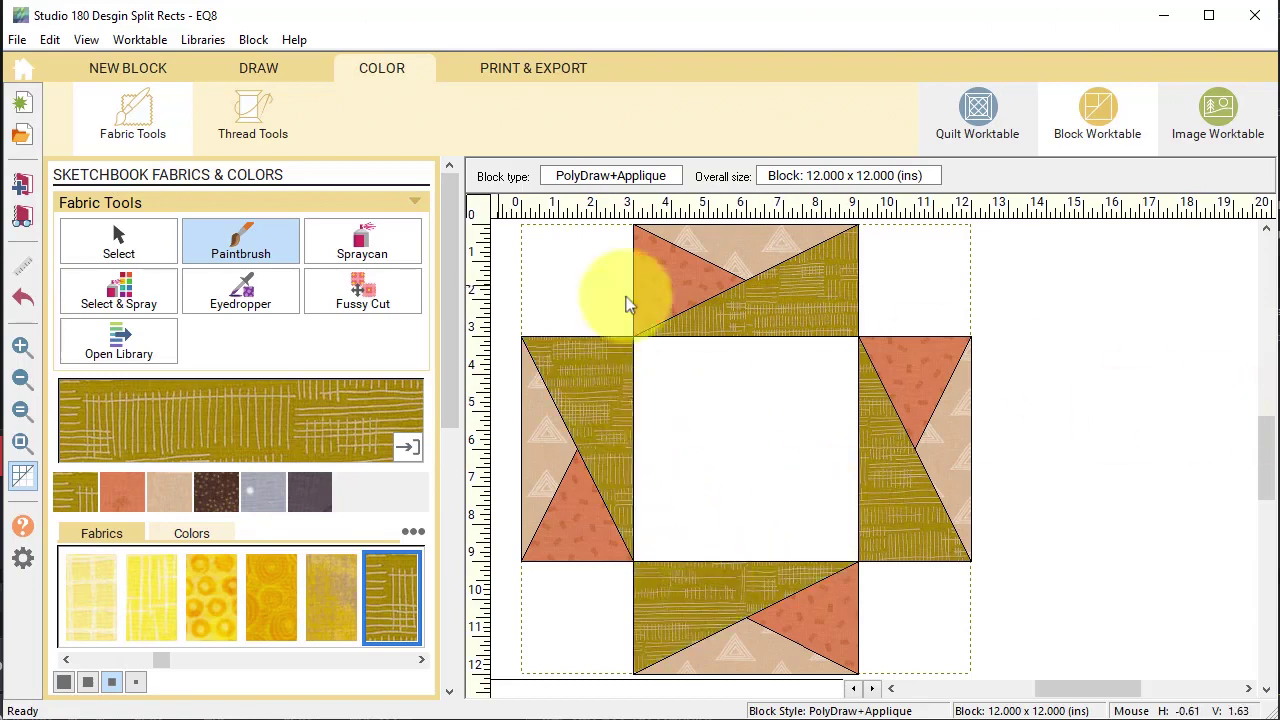
Draw a 3-inch square patch with the PolyLine tool in the block's upper-left corner
{"action": "left_click", "coordinate": [259, 68]}
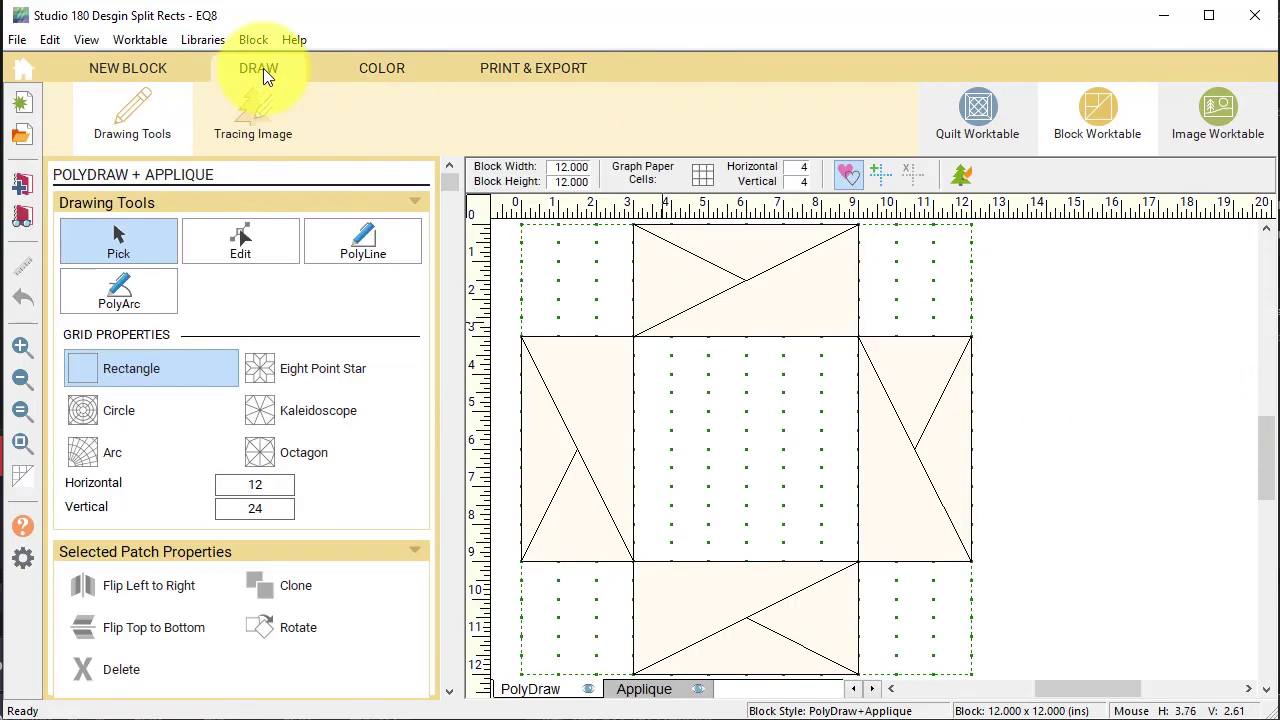
{"action": "left_click", "coordinate": [369, 246]}
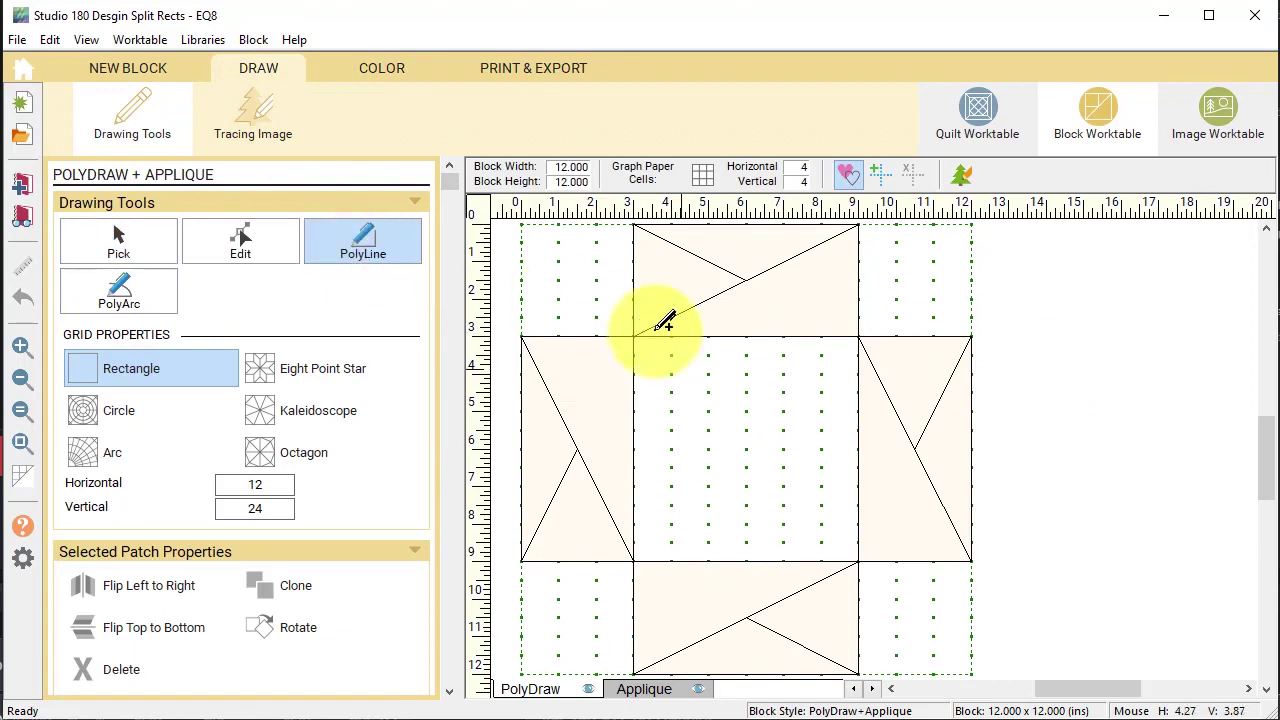
{"action": "left_click", "coordinate": [522, 224]}
{"action": "left_click", "coordinate": [632, 224]}
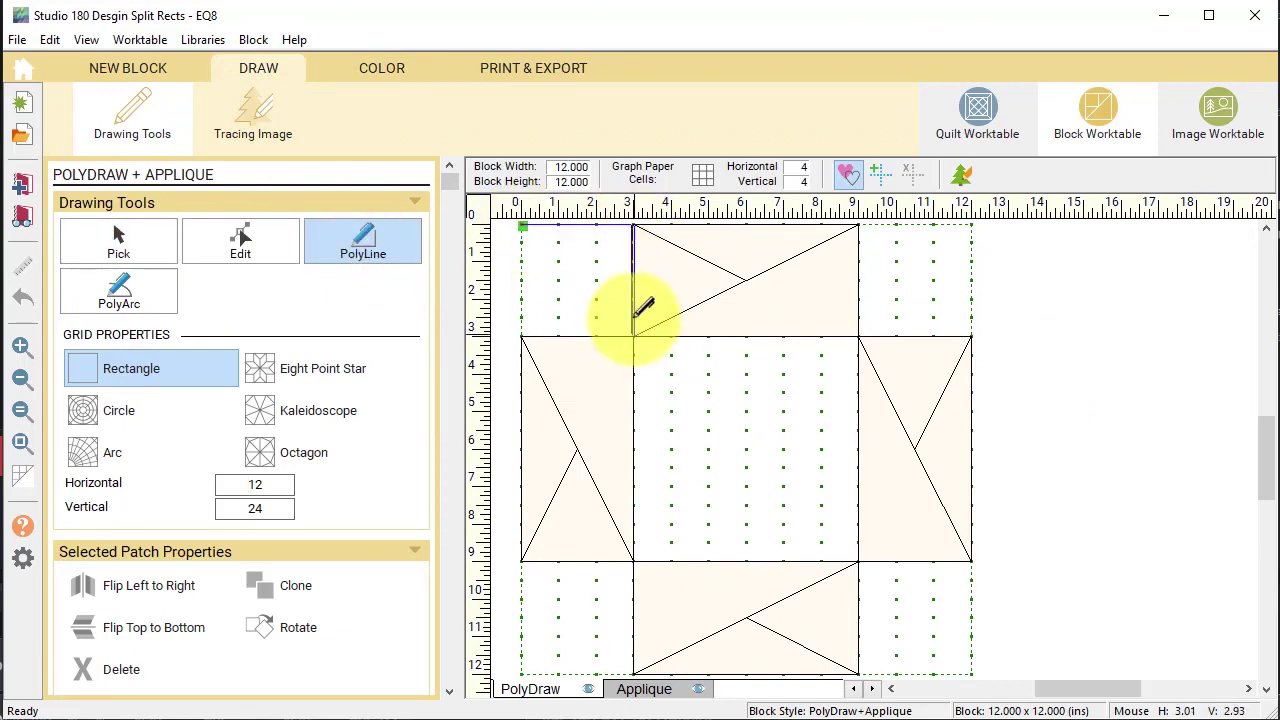
{"action": "left_click", "coordinate": [632, 336]}
{"action": "left_click", "coordinate": [522, 336]}
{"action": "left_click", "coordinate": [522, 224]}
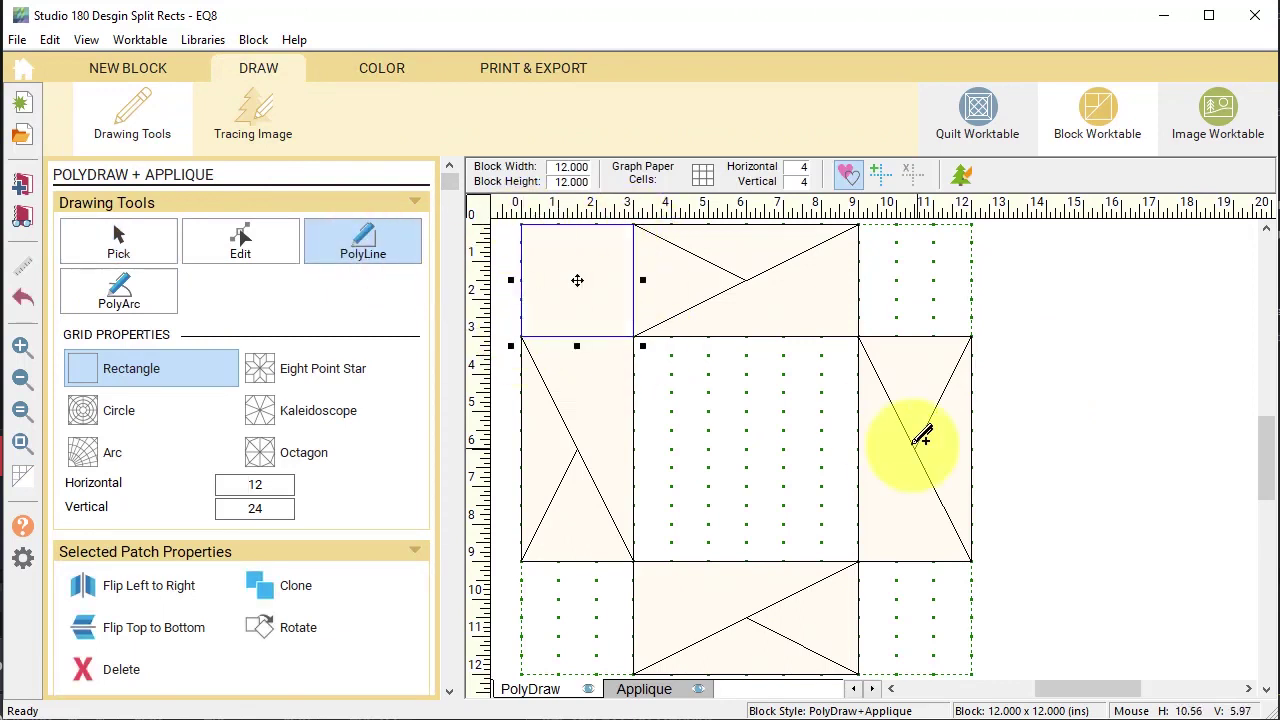
Clone the corner square into the block's other three empty corners
{"action": "left_click", "coordinate": [265, 588]}
{"action": "mouse_move", "coordinate": [584, 291]}
{"action": "left_mouse_down"}
{"action": "mouse_move", "coordinate": [912, 271]}
{"action": "mouse_move", "coordinate": [920, 629]}
{"action": "mouse_move", "coordinate": [577, 616]}
{"action": "left_mouse_up"}
{"action": "left_click", "coordinate": [265, 588]}
{"action": "left_click", "coordinate": [300, 586]}
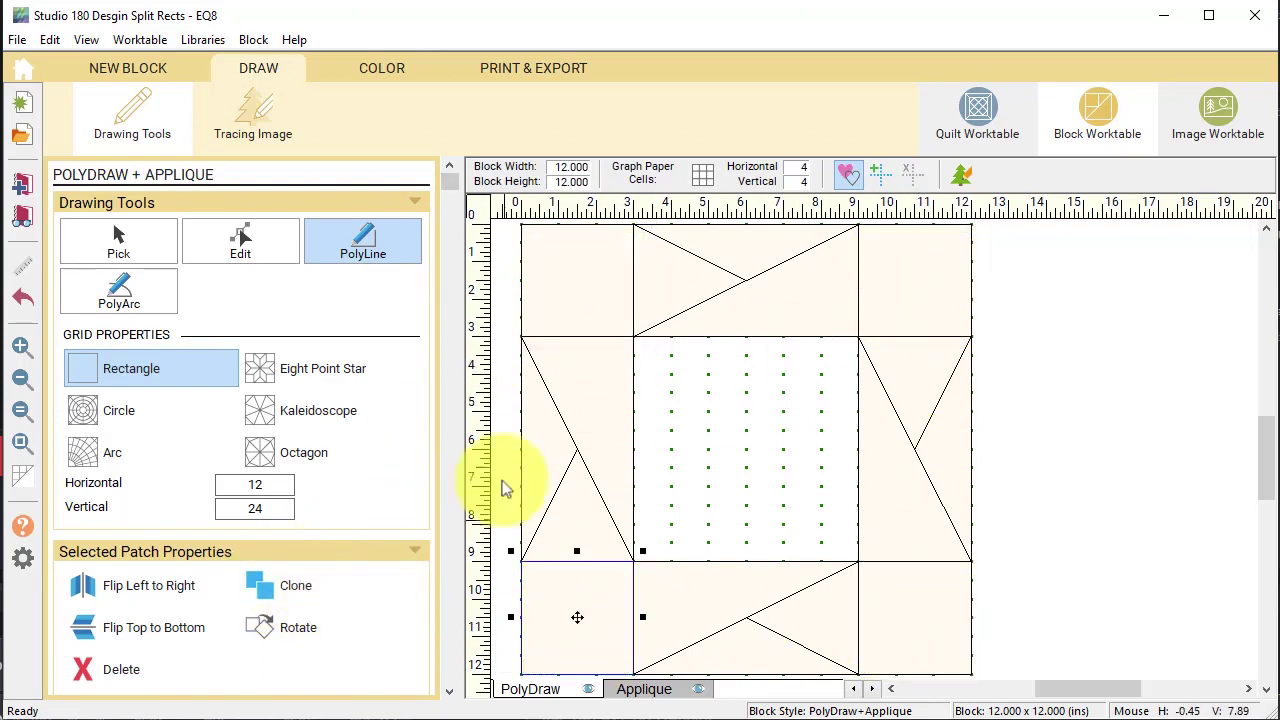
Draw a 6-inch square patch filling the center of the block between the four split rectangles
{"action": "left_click", "coordinate": [636, 337]}
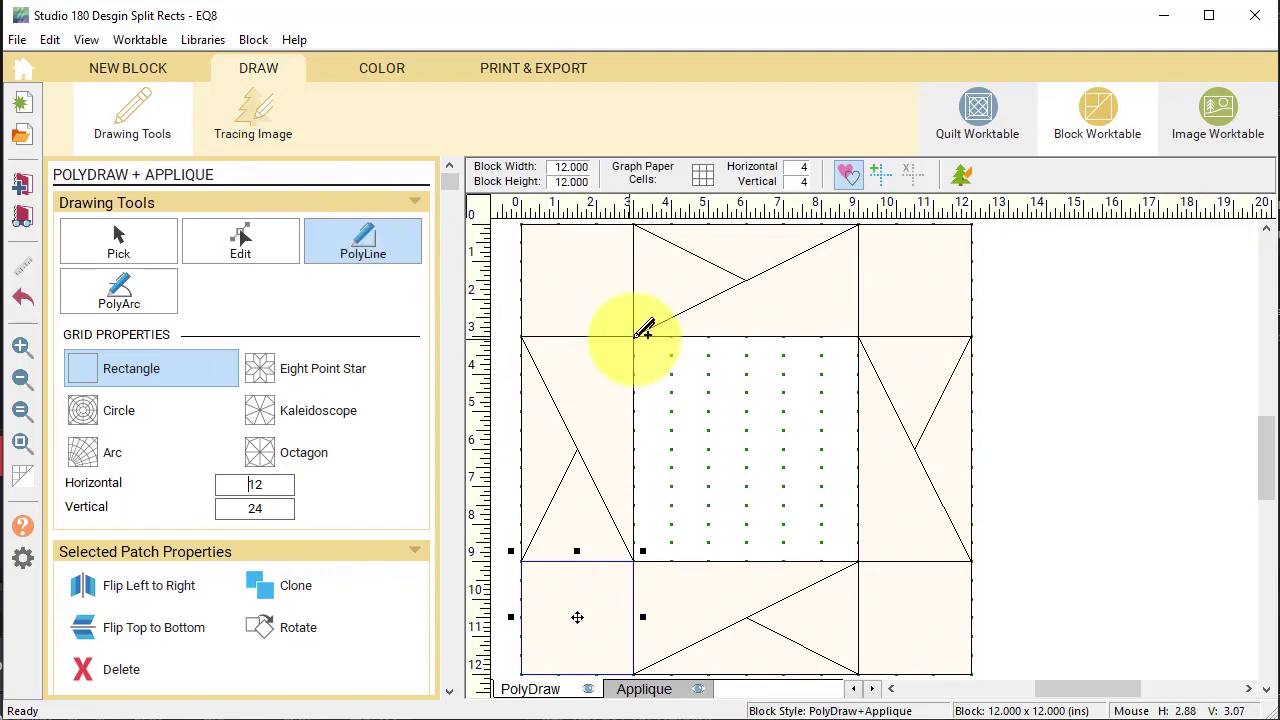
{"action": "left_click", "coordinate": [858, 337]}
{"action": "left_click", "coordinate": [858, 561]}
{"action": "left_click", "coordinate": [634, 561]}
{"action": "left_click", "coordinate": [635, 337]}
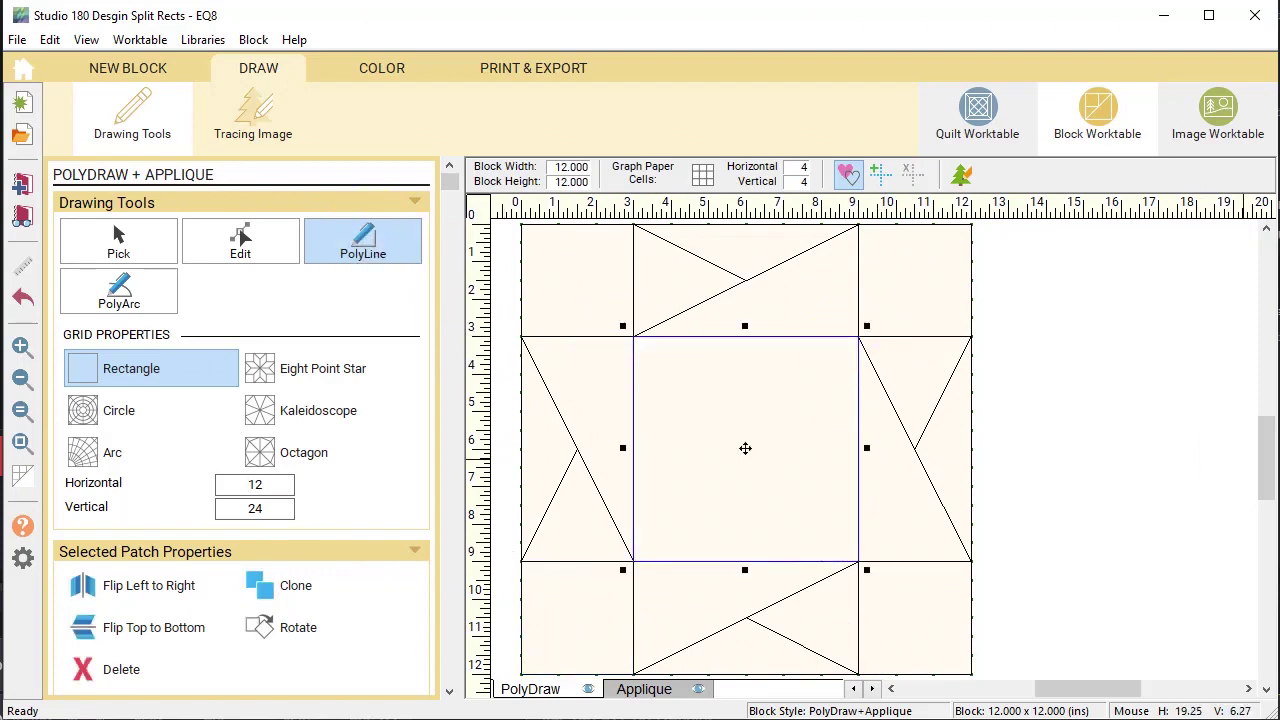
Paint the center square with the olive line-print fabric and the four corner squares with the tan triangle-print fabric
{"action": "left_click", "coordinate": [350, 66]}
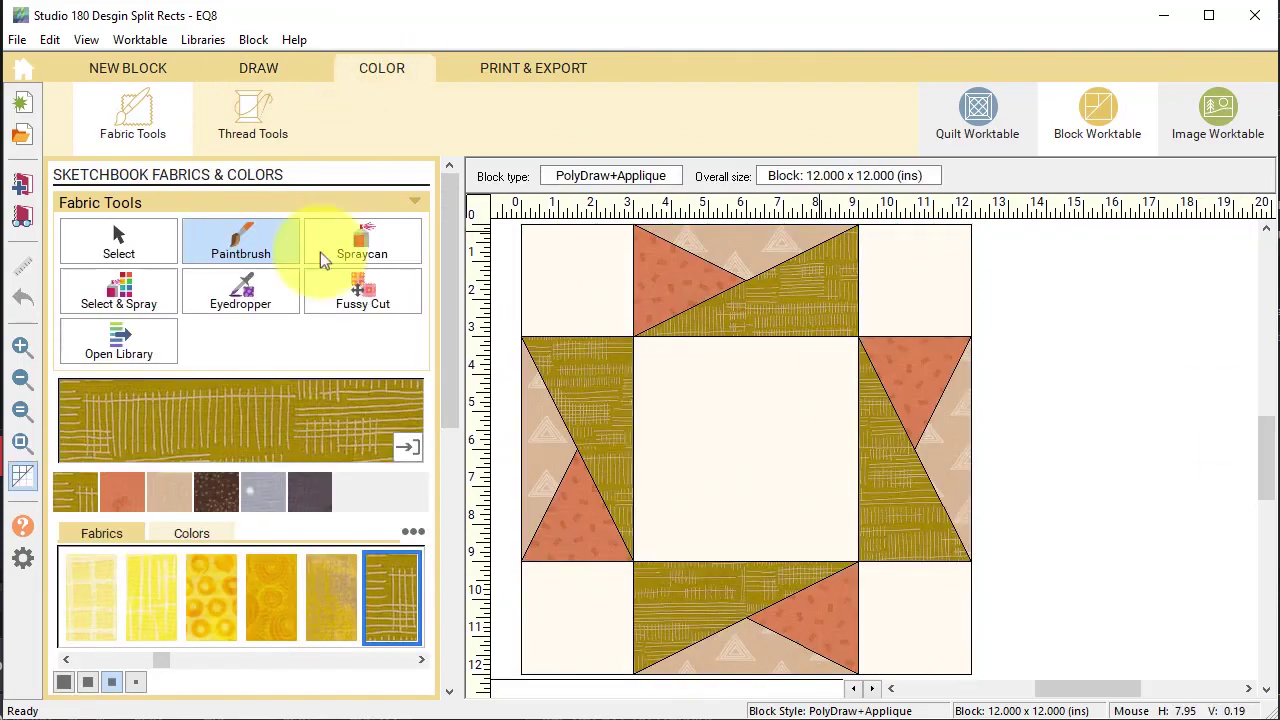
{"action": "left_click", "coordinate": [743, 422]}
{"action": "left_click", "coordinate": [169, 491]}
{"action": "left_click", "coordinate": [585, 285]}
{"action": "left_click", "coordinate": [914, 286]}
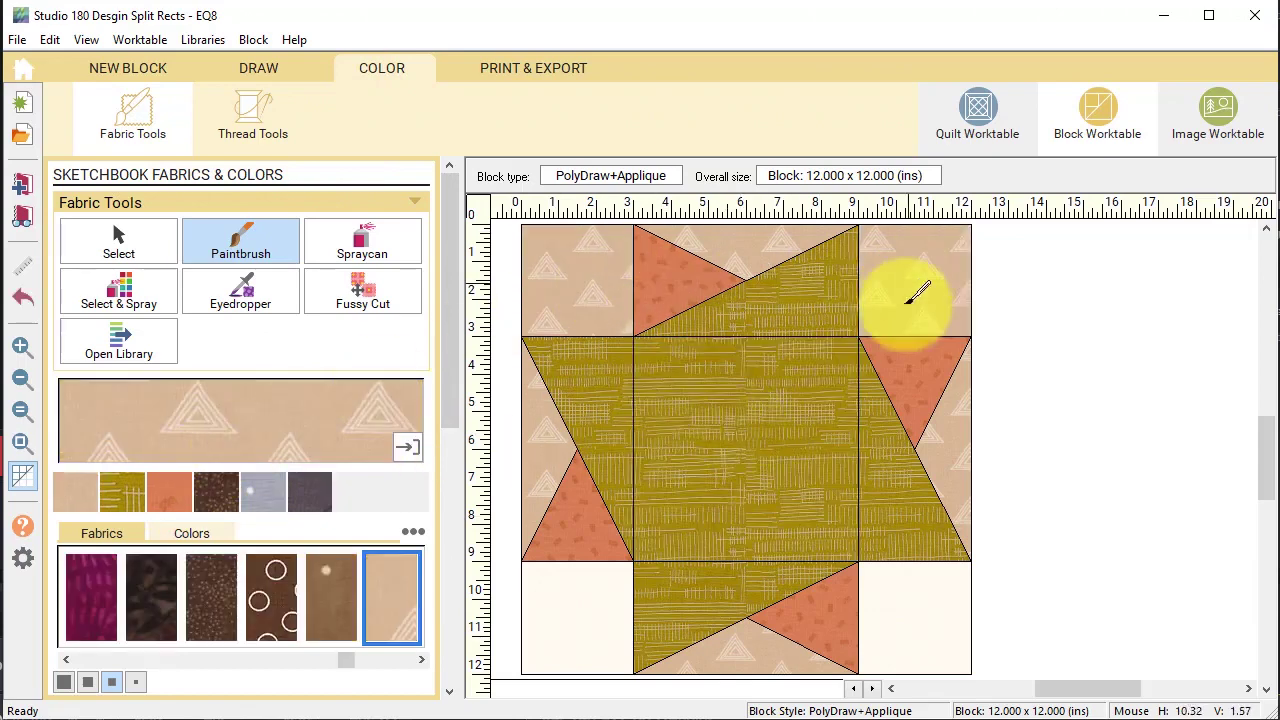
{"action": "left_click", "coordinate": [880, 600]}
{"action": "left_click", "coordinate": [577, 617]}
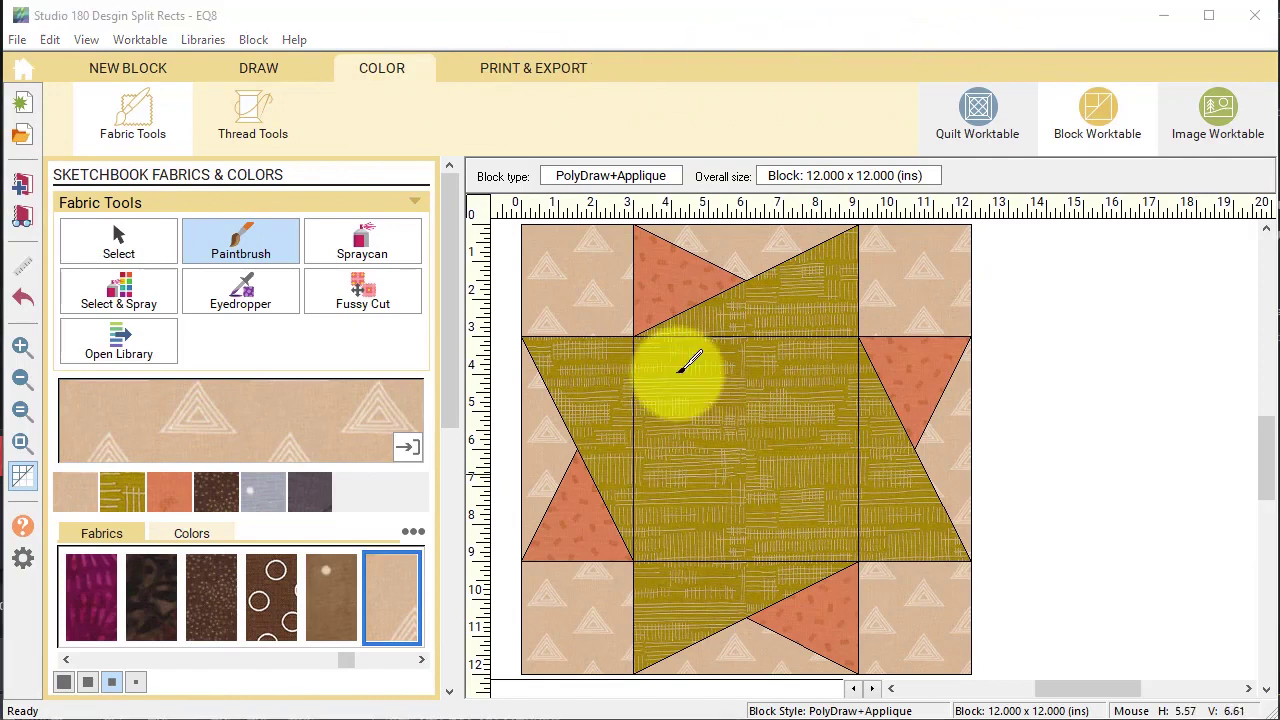
Delete the 6-inch square patch in the center of the block
{"action": "left_click", "coordinate": [266, 66]}
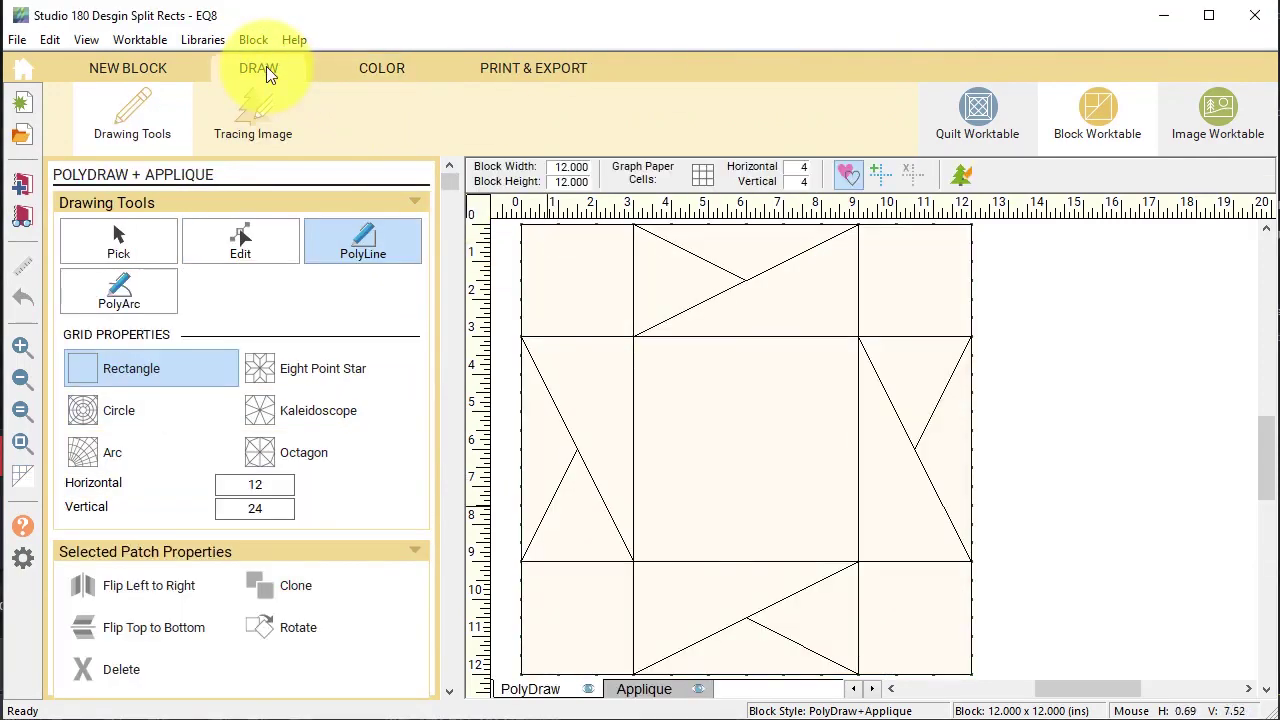
{"action": "left_click", "coordinate": [112, 245]}
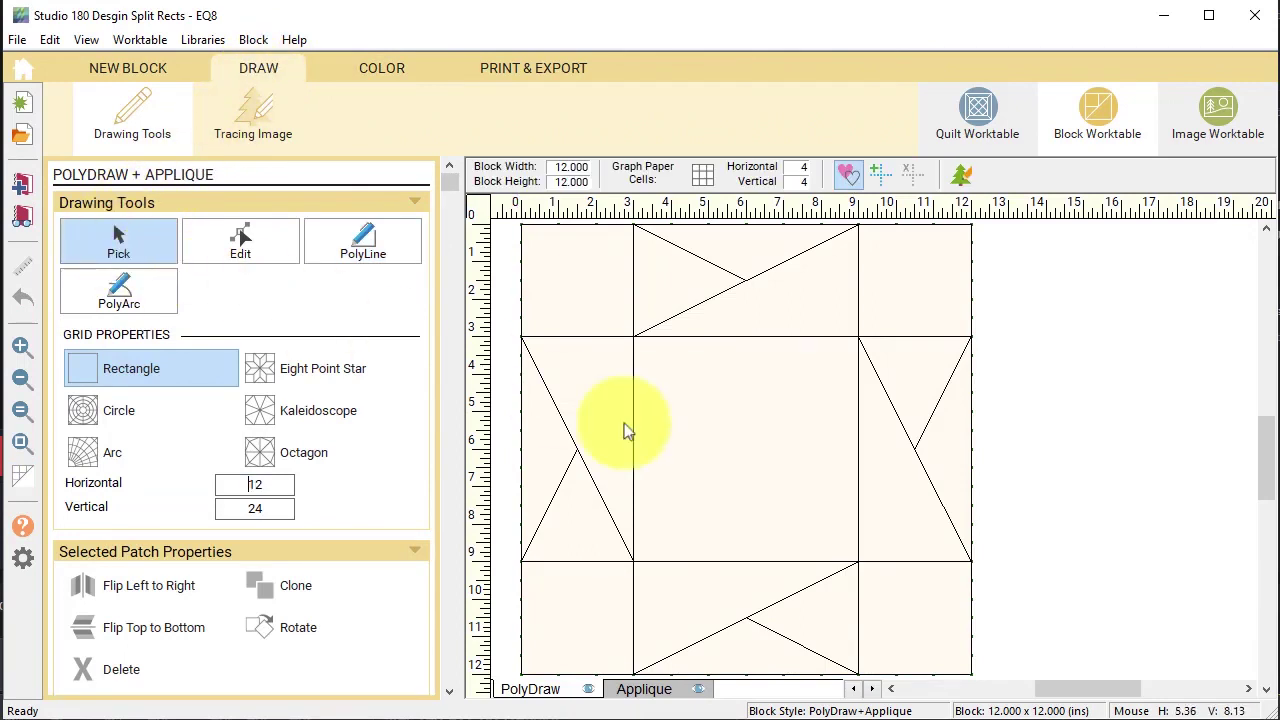
{"action": "left_click", "coordinate": [771, 472]}
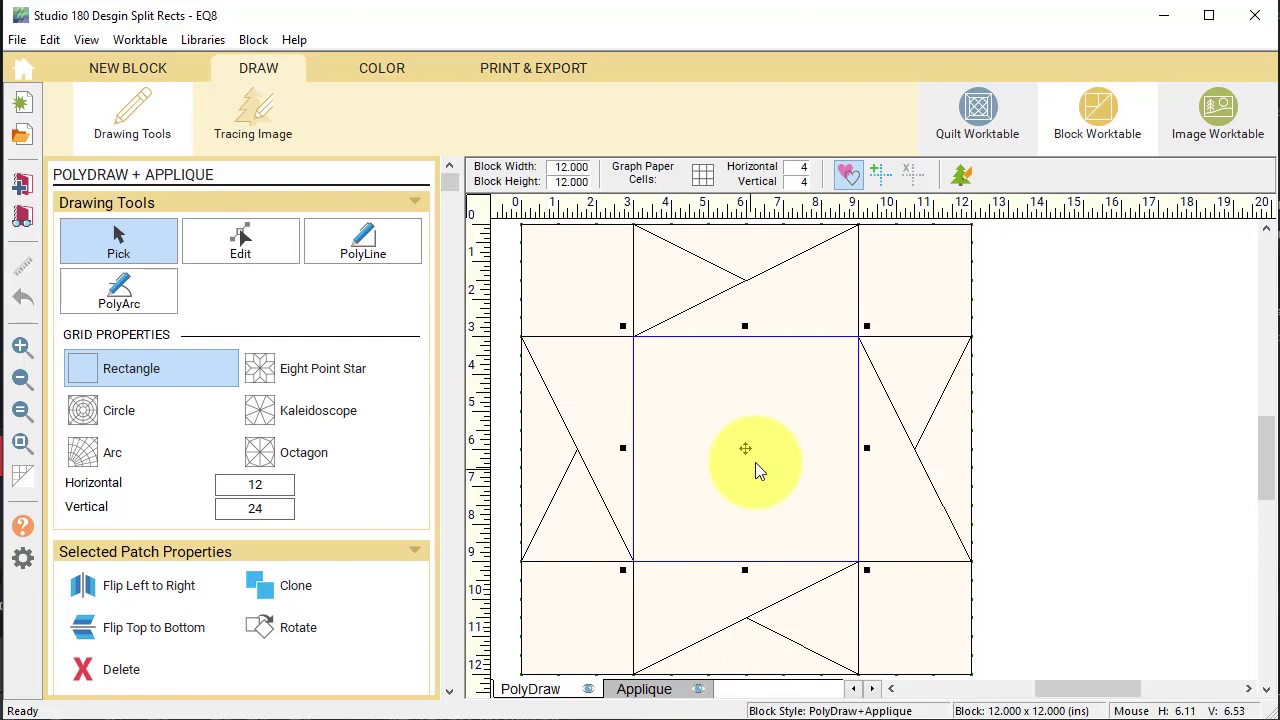
{"action": "key", "text": "Delete"}
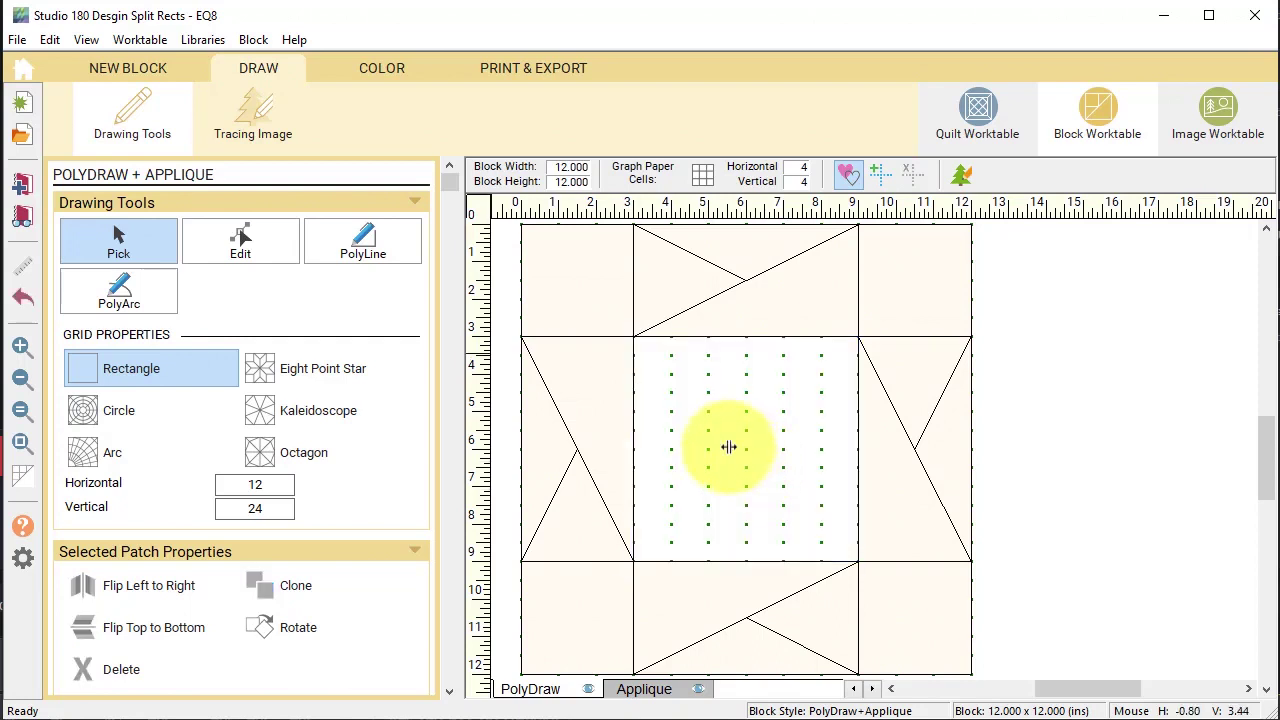
Clone the left and right split rectangles inward so the copies fill the two halves of the empty center
{"action": "left_click_drag", "start_coordinate": [508, 320], "coordinate": [649, 575]}
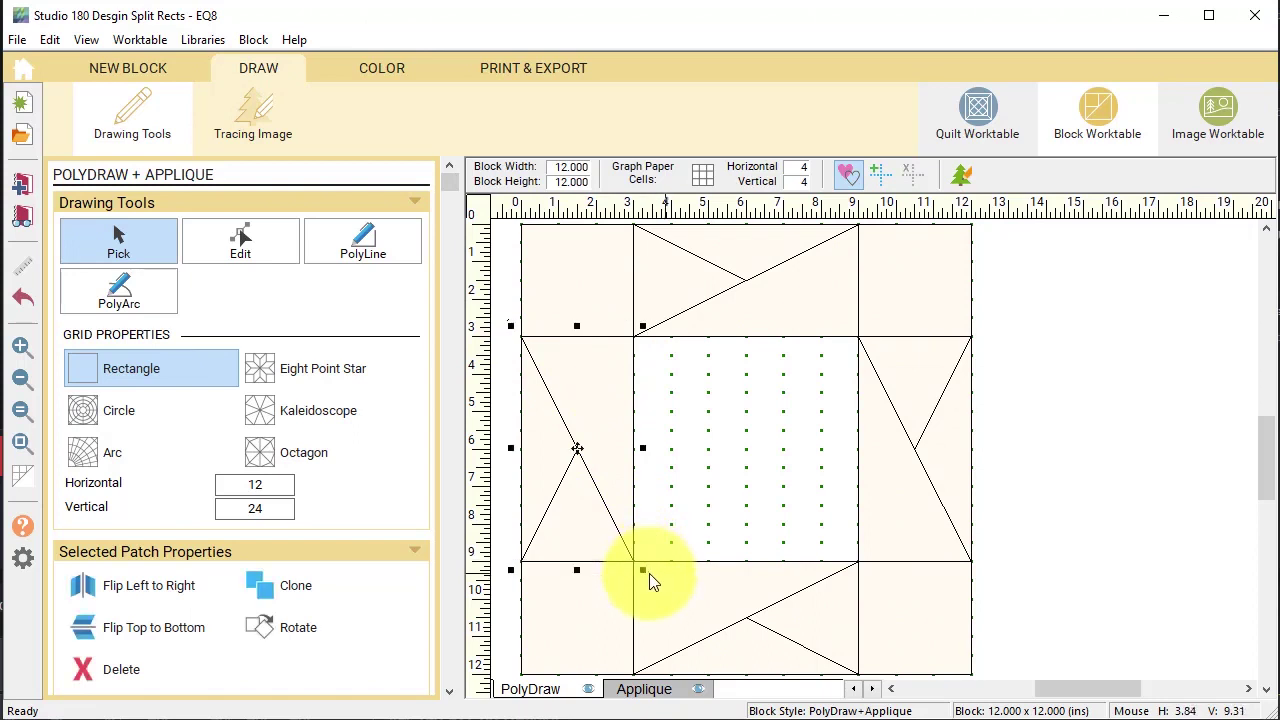
{"action": "left_click", "coordinate": [270, 591]}
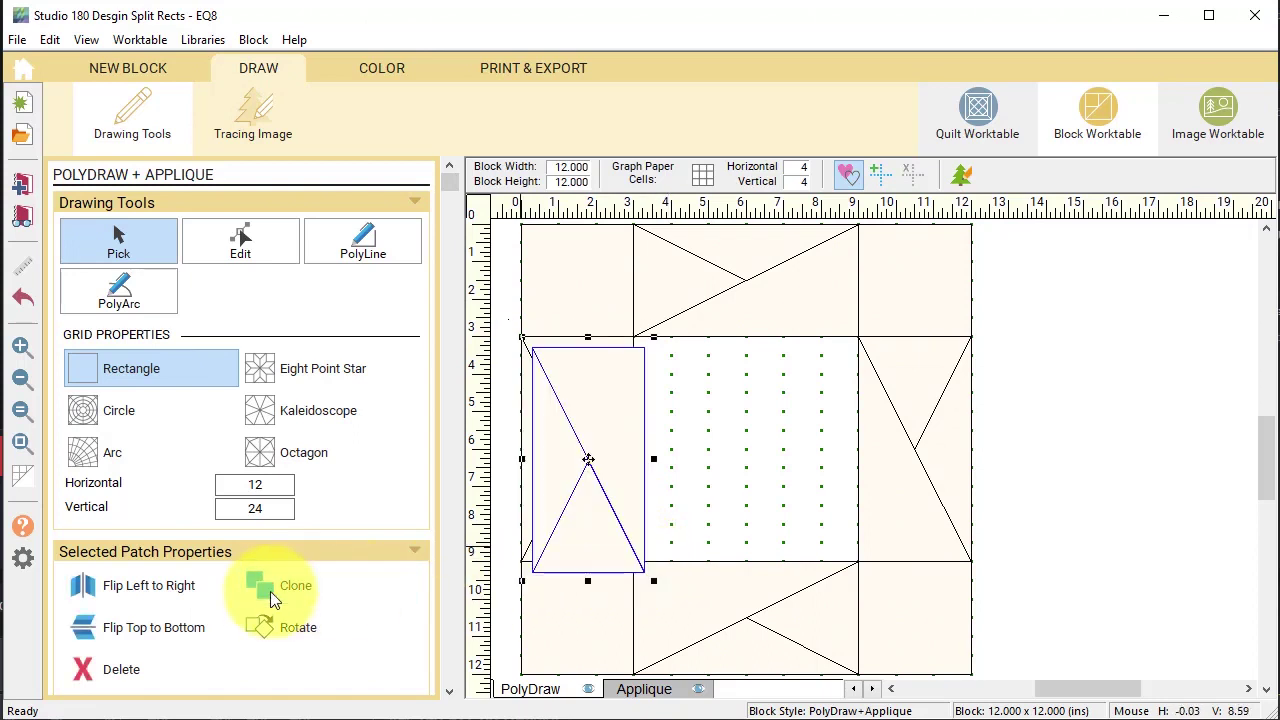
{"action": "mouse_move", "coordinate": [523, 491]}
{"action": "left_mouse_down"}
{"action": "mouse_move", "coordinate": [592, 462]}
{"action": "mouse_move", "coordinate": [694, 452]}
{"action": "left_mouse_up"}
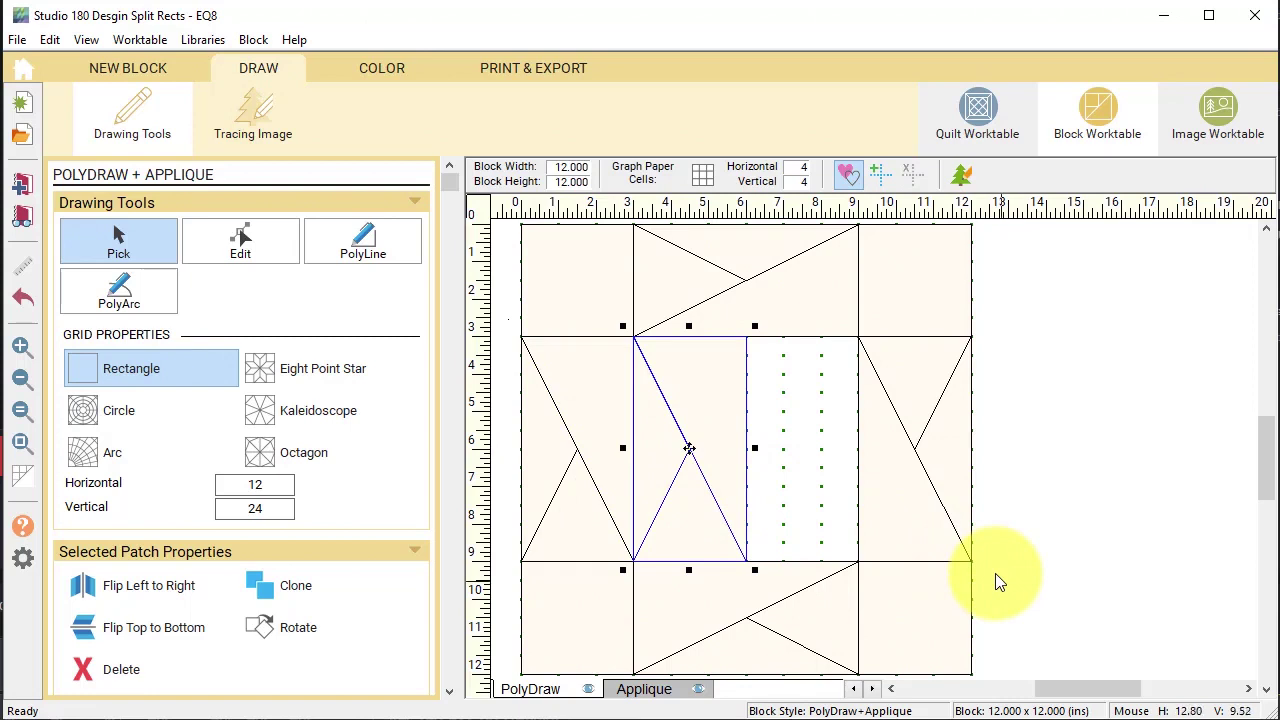
{"action": "mouse_move", "coordinate": [995, 573]}
{"action": "left_mouse_down"}
{"action": "mouse_move", "coordinate": [905, 455]}
{"action": "mouse_move", "coordinate": [847, 328]}
{"action": "left_mouse_up"}
{"action": "left_click", "coordinate": [294, 583]}
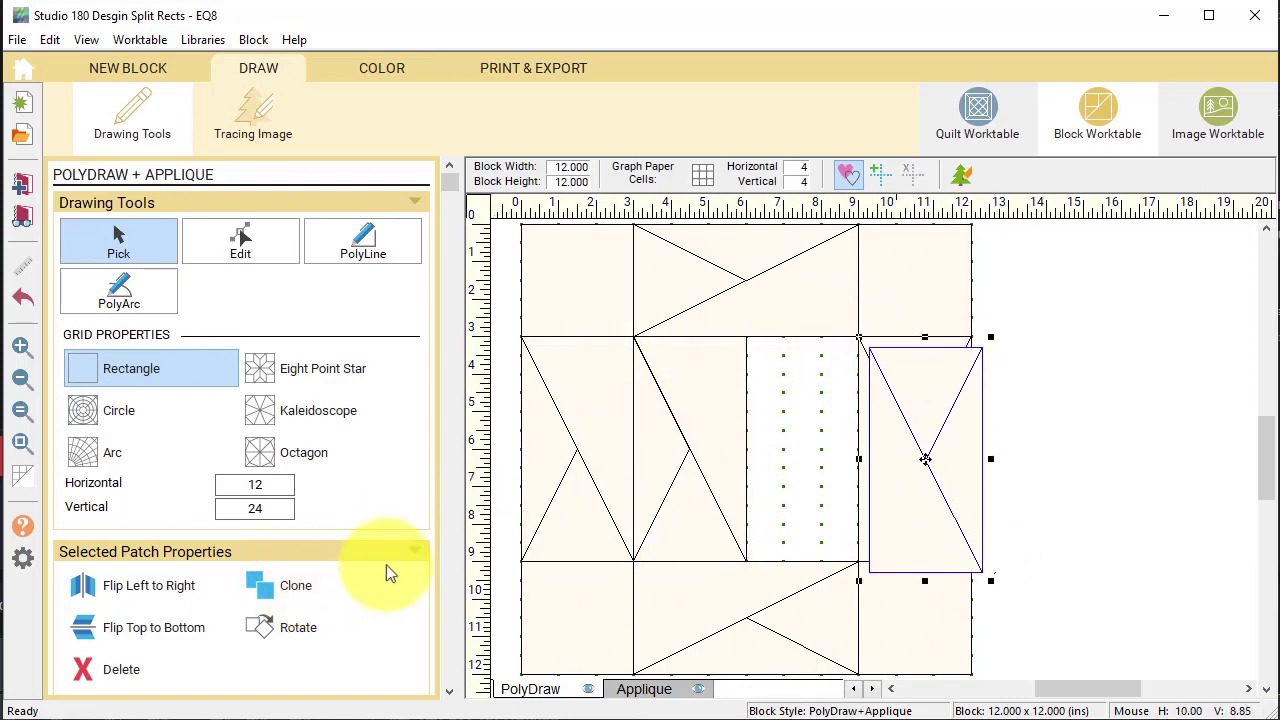
{"action": "left_click_drag", "start_coordinate": [900, 449], "coordinate": [808, 450]}
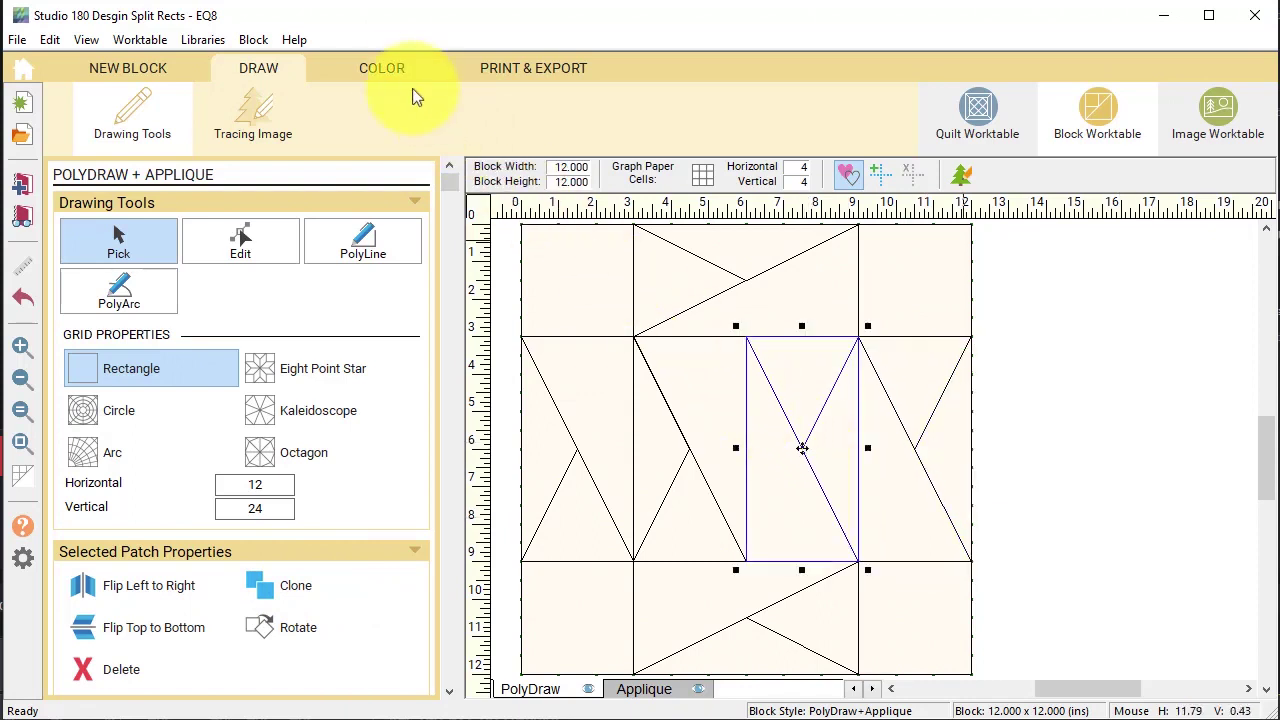
Paint the large triangles of all six split rectangles with the dark brown dotted fabric
{"action": "left_click", "coordinate": [384, 68]}
{"action": "left_click", "coordinate": [216, 494]}
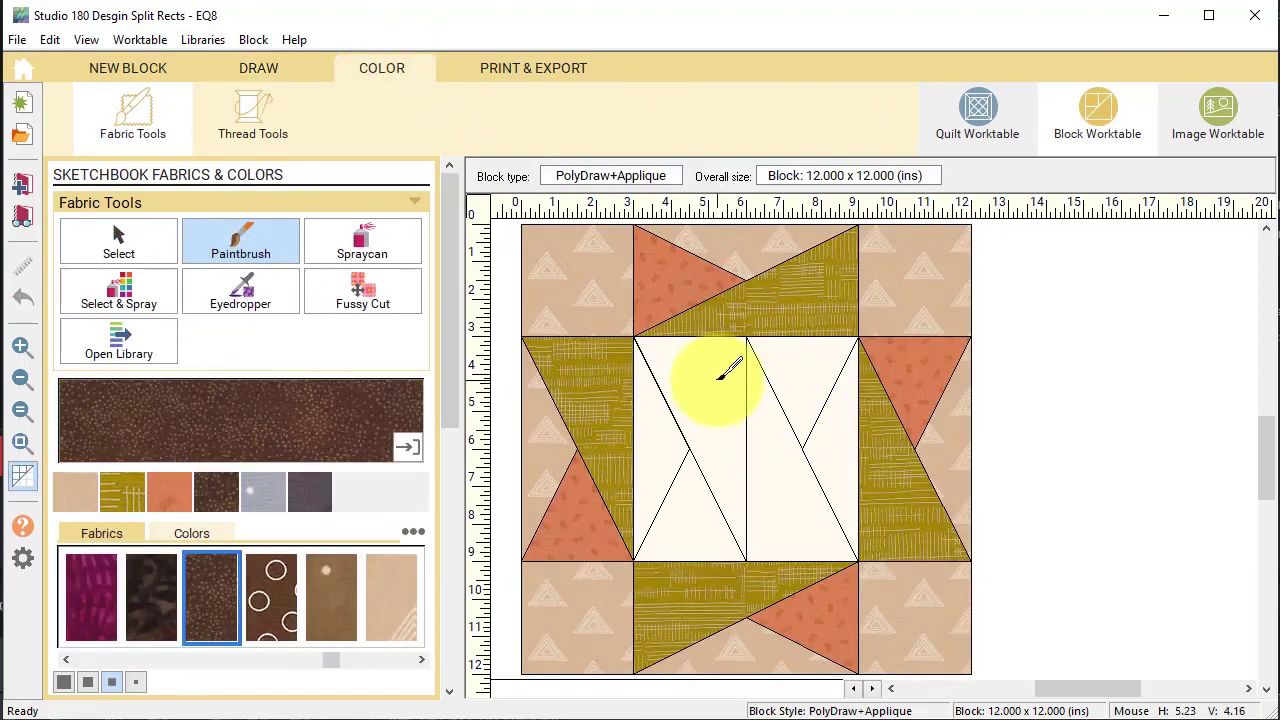
{"action": "left_click", "coordinate": [730, 370]}
{"action": "left_click", "coordinate": [790, 290]}
{"action": "left_click", "coordinate": [910, 450]}
{"action": "left_click", "coordinate": [700, 610]}
{"action": "left_click", "coordinate": [608, 423]}
Paint the remaining triangles of the two center split rectangles with the coral print and the tan triangle-print fabrics
{"action": "left_click", "coordinate": [169, 491]}
{"action": "left_click", "coordinate": [700, 514]}
{"action": "left_click", "coordinate": [805, 385]}
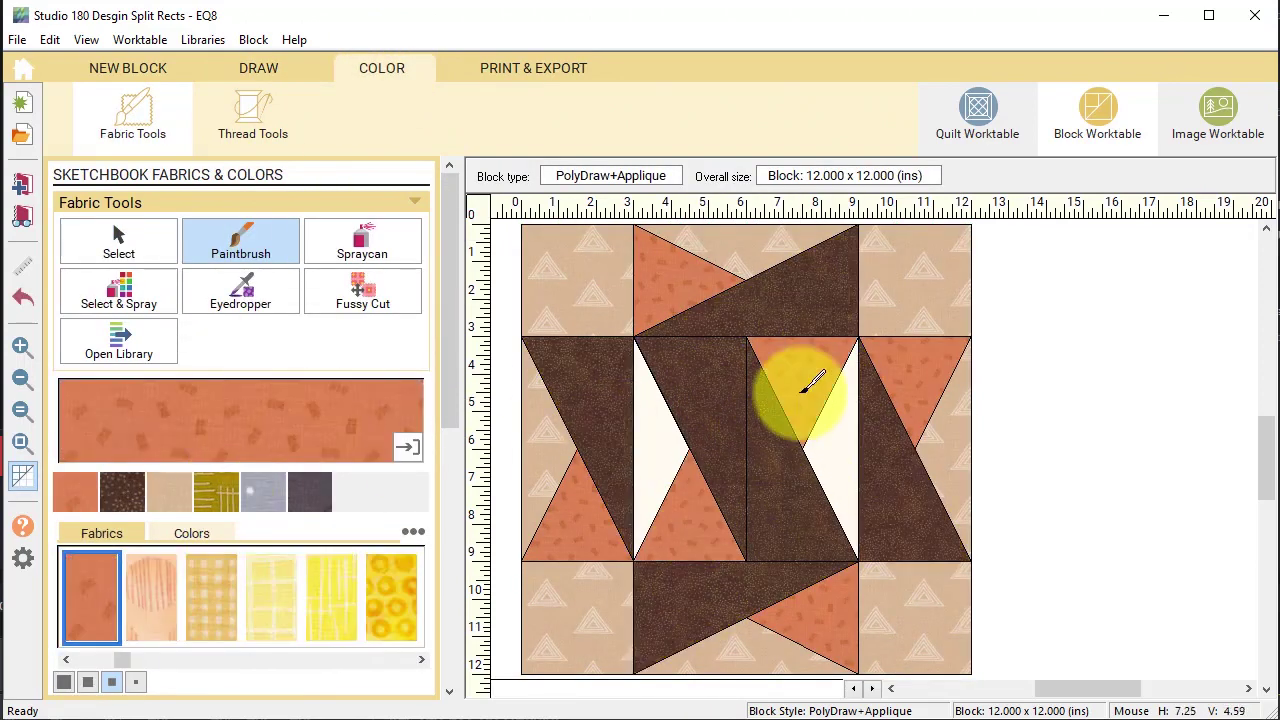
{"action": "left_click", "coordinate": [172, 491]}
{"action": "left_click", "coordinate": [677, 449]}
{"action": "left_click", "coordinate": [835, 440]}
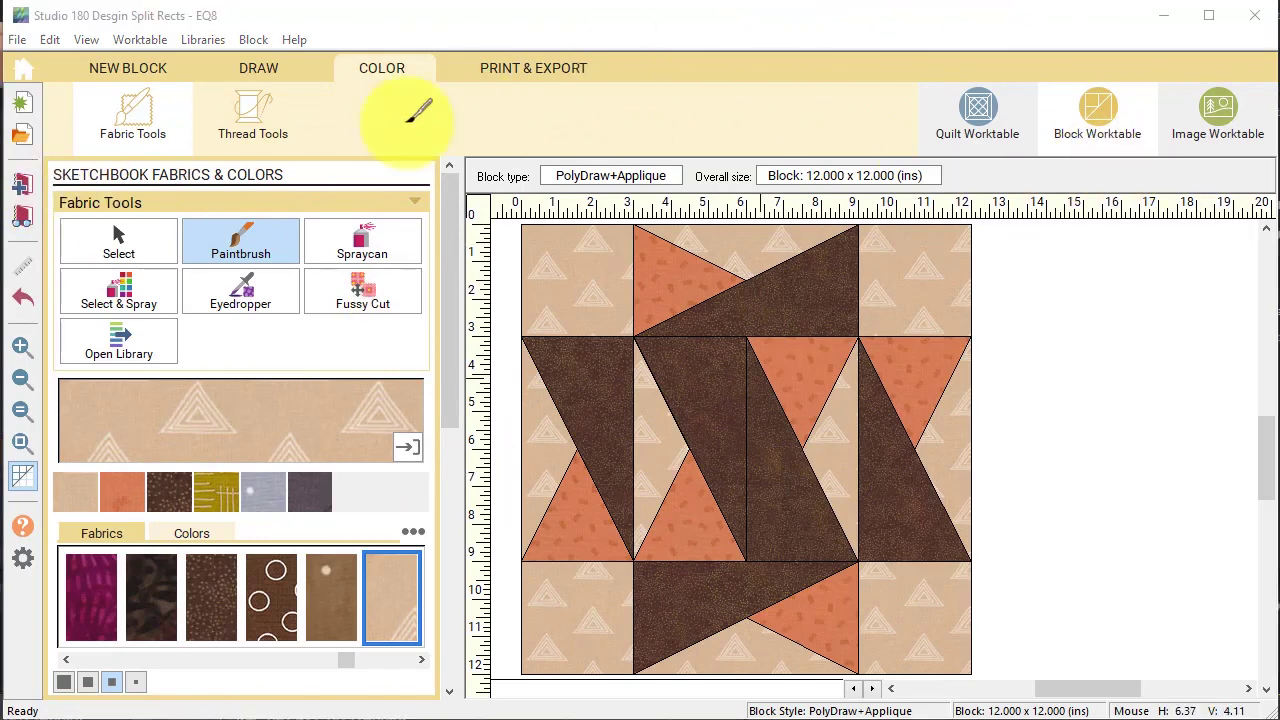
Open the uncolored block with a single split rectangle in its upper-left corner from the Project Sketchbook for editing
{"action": "left_click", "coordinate": [23, 219]}
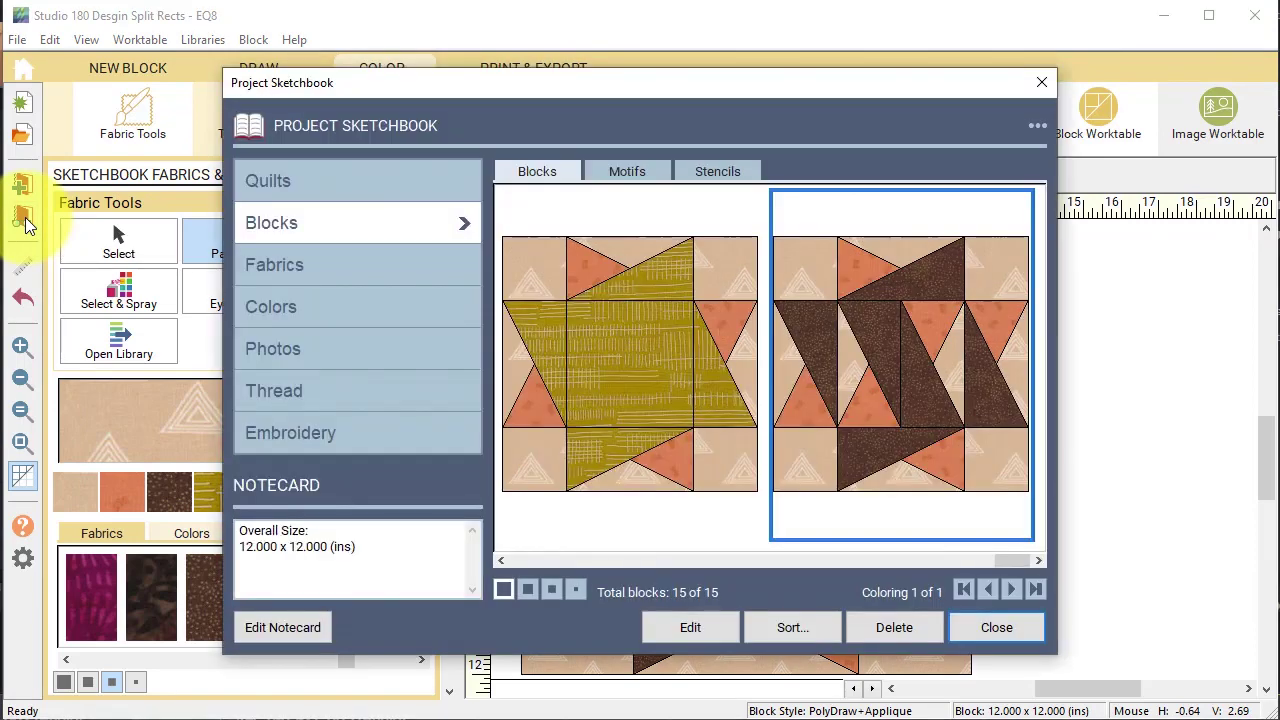
{"action": "left_click_drag", "start_coordinate": [1014, 563], "coordinate": [876, 572]}
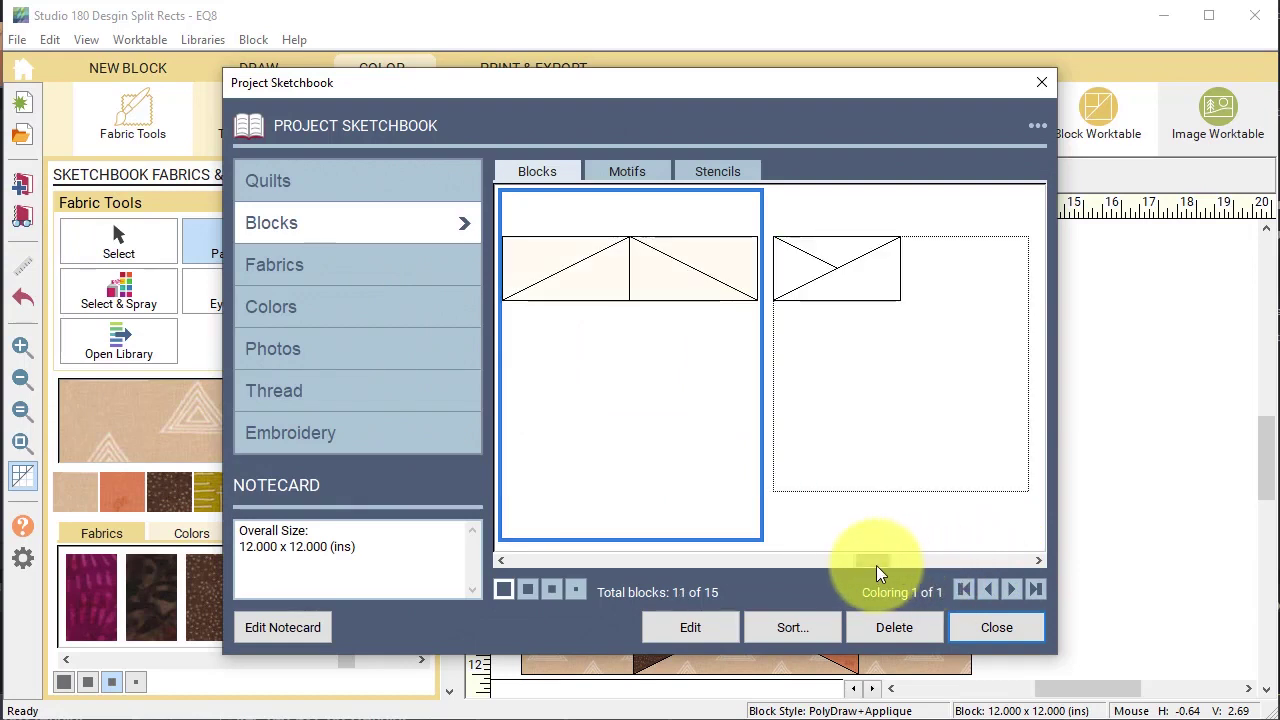
{"action": "left_click", "coordinate": [852, 294]}
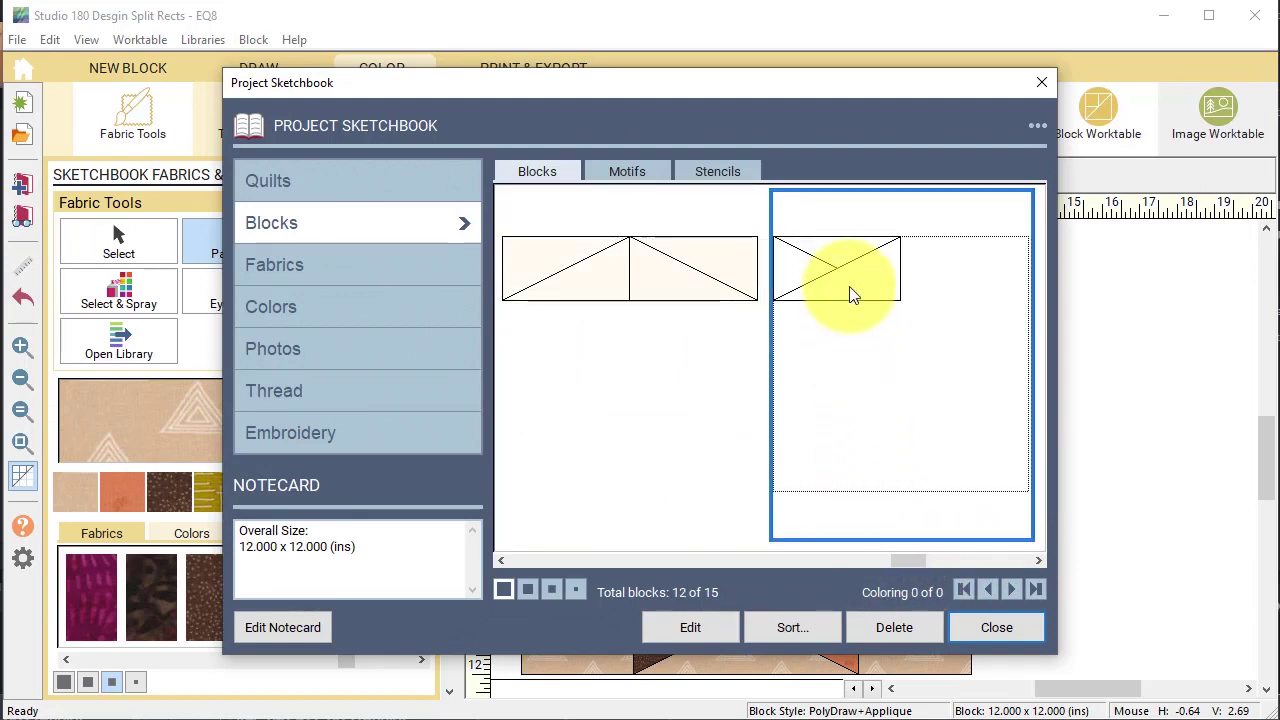
{"action": "left_click", "coordinate": [698, 621]}
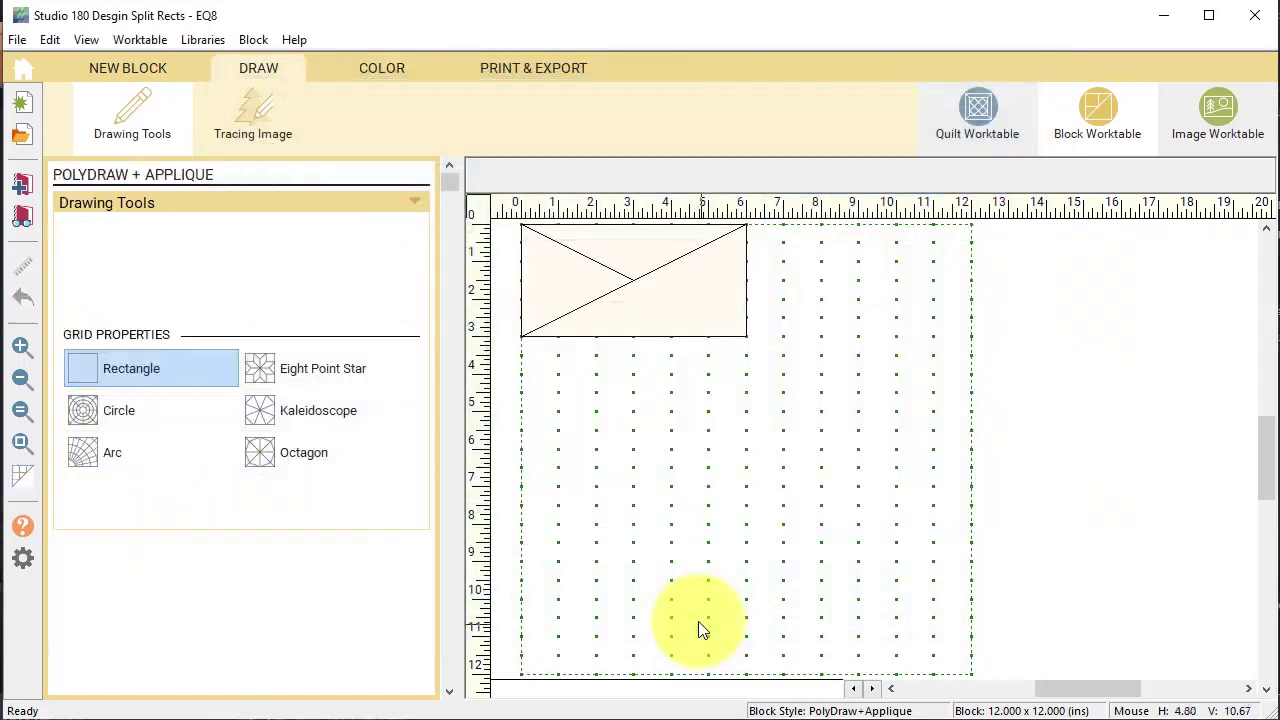
Rotate the whole split rectangle until it stands vertically and move it into the block's upper-left corner
{"action": "left_click", "coordinate": [118, 240]}
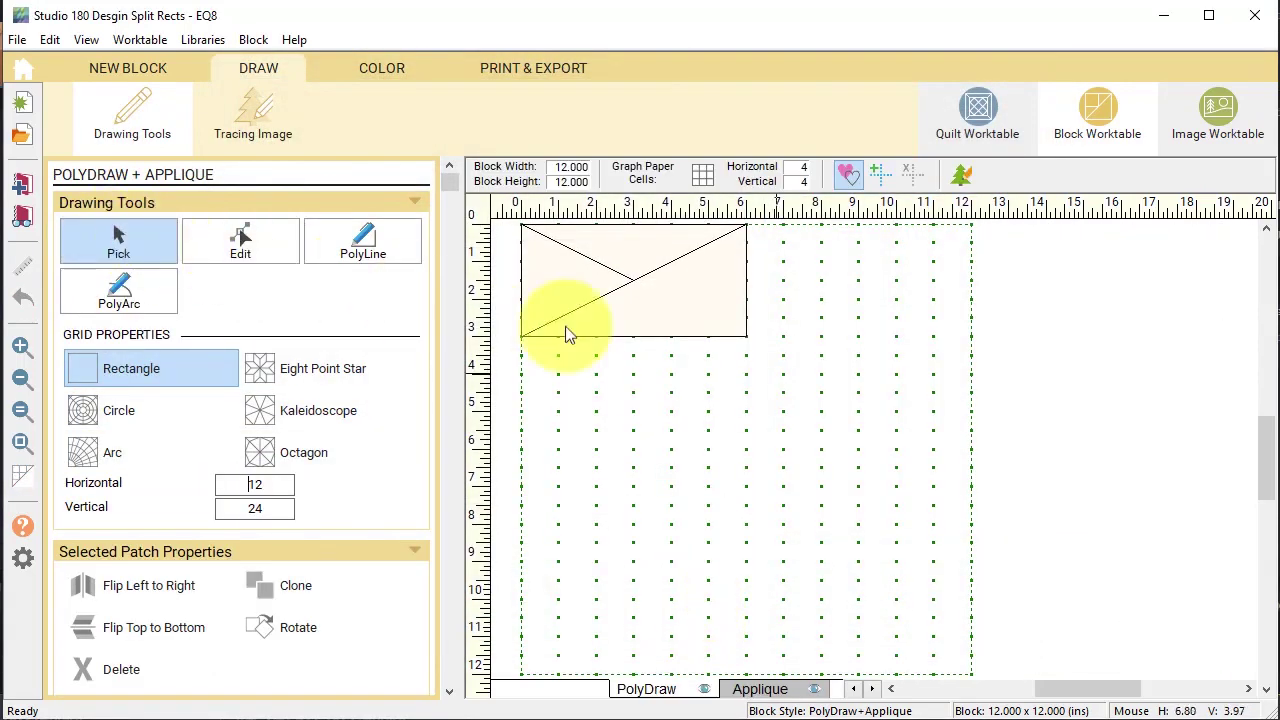
{"action": "left_click_drag", "start_coordinate": [703, 333], "coordinate": [490, 210]}
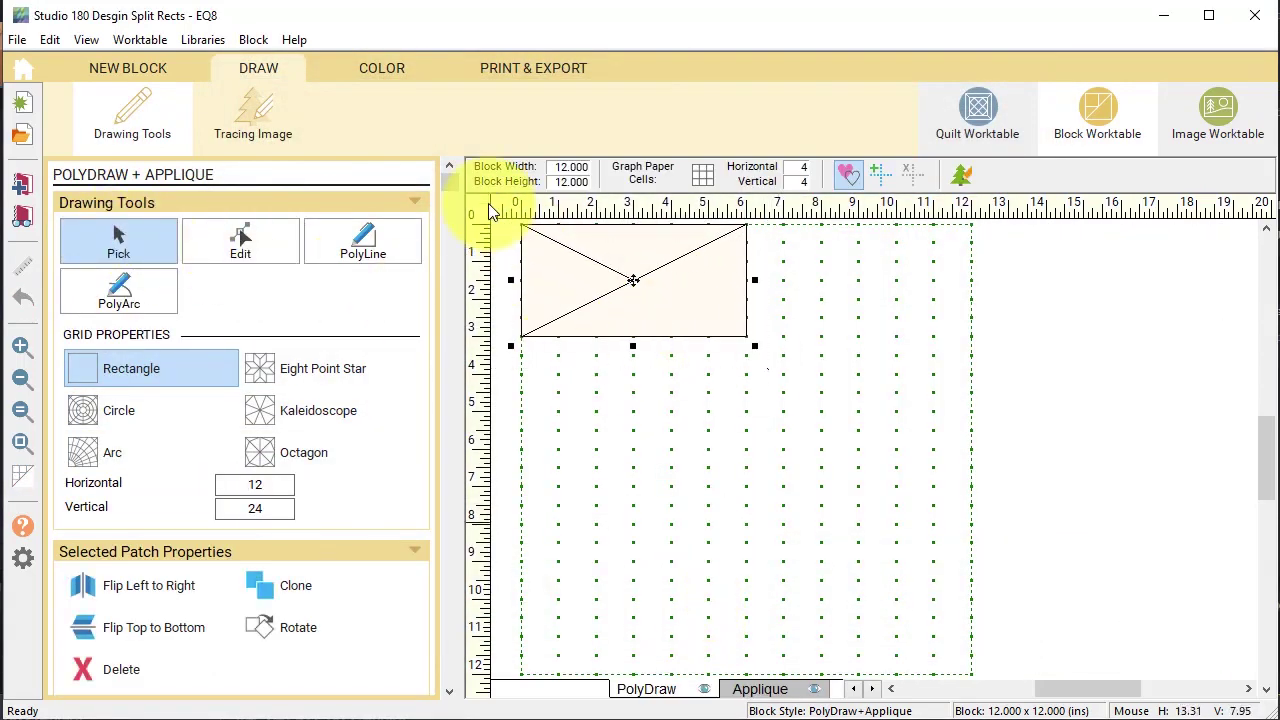
{"action": "left_click", "coordinate": [306, 630]}
{"action": "left_click", "coordinate": [301, 625]}
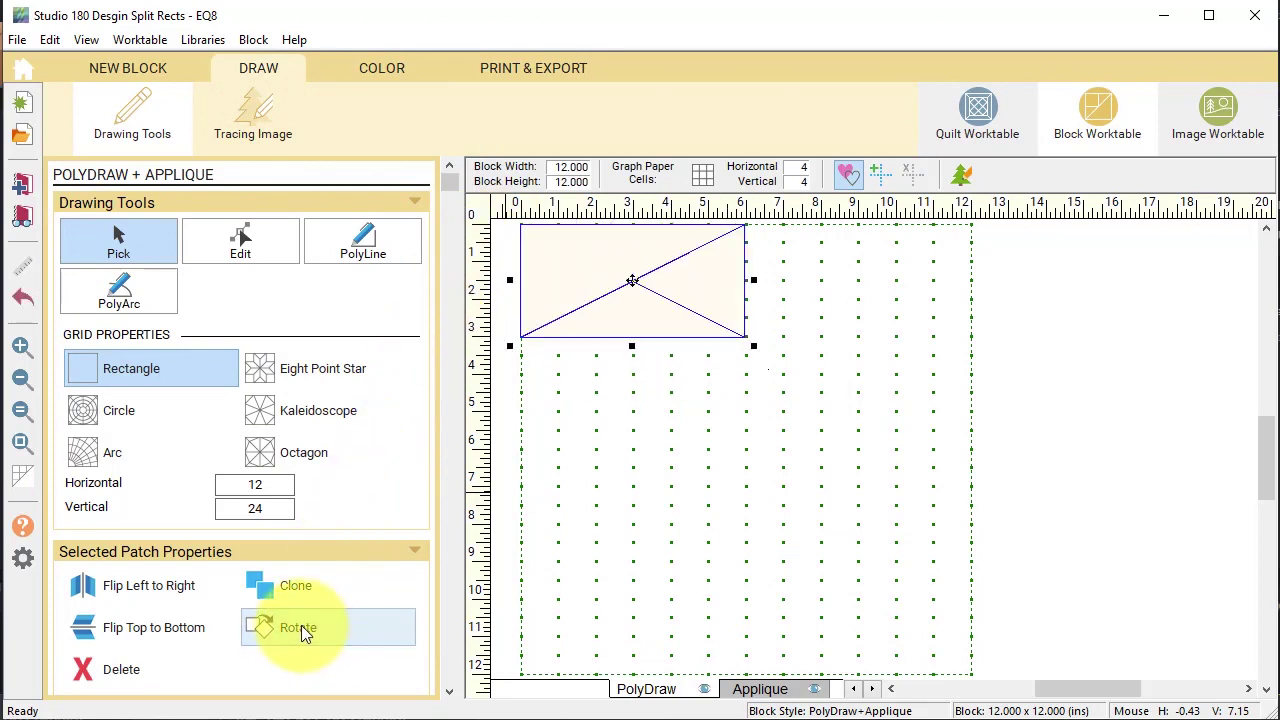
{"action": "left_click", "coordinate": [301, 625]}
{"action": "left_click_drag", "start_coordinate": [634, 278], "coordinate": [580, 335]}
Clone the vertical split rectangle, flip the copy left to right and place it directly beside the original
{"action": "left_click", "coordinate": [262, 586]}
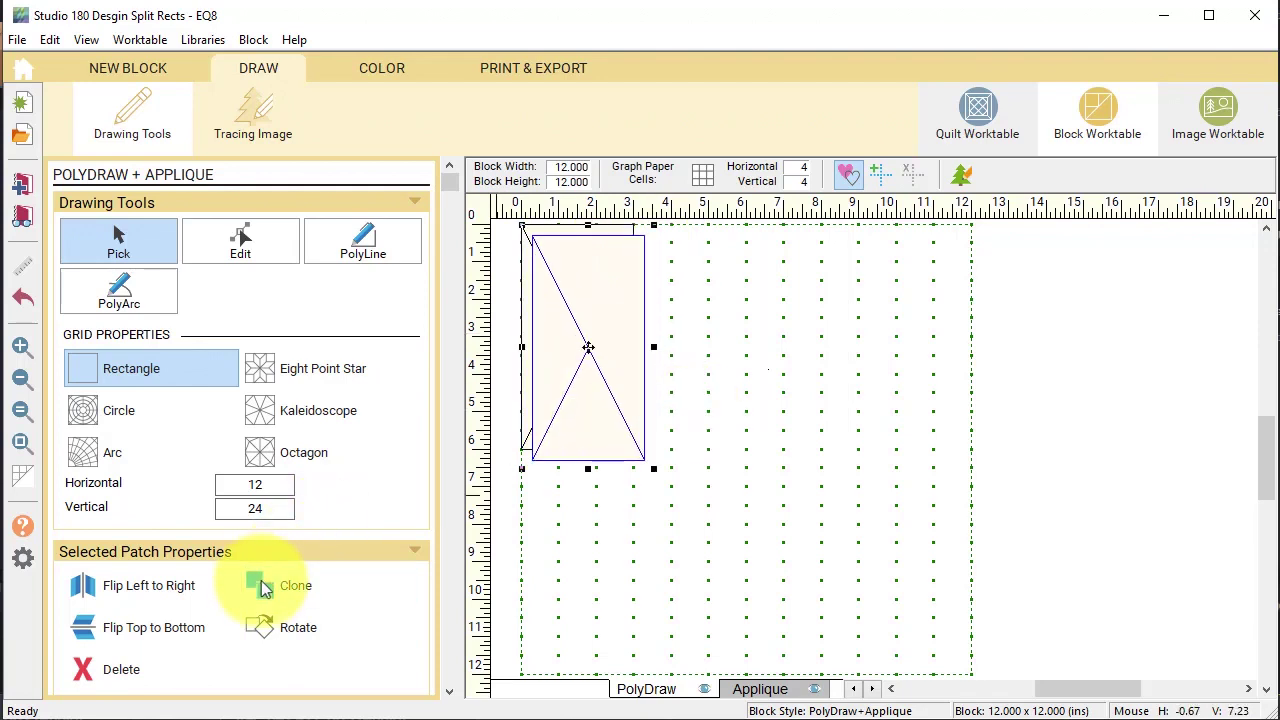
{"action": "left_click", "coordinate": [95, 590]}
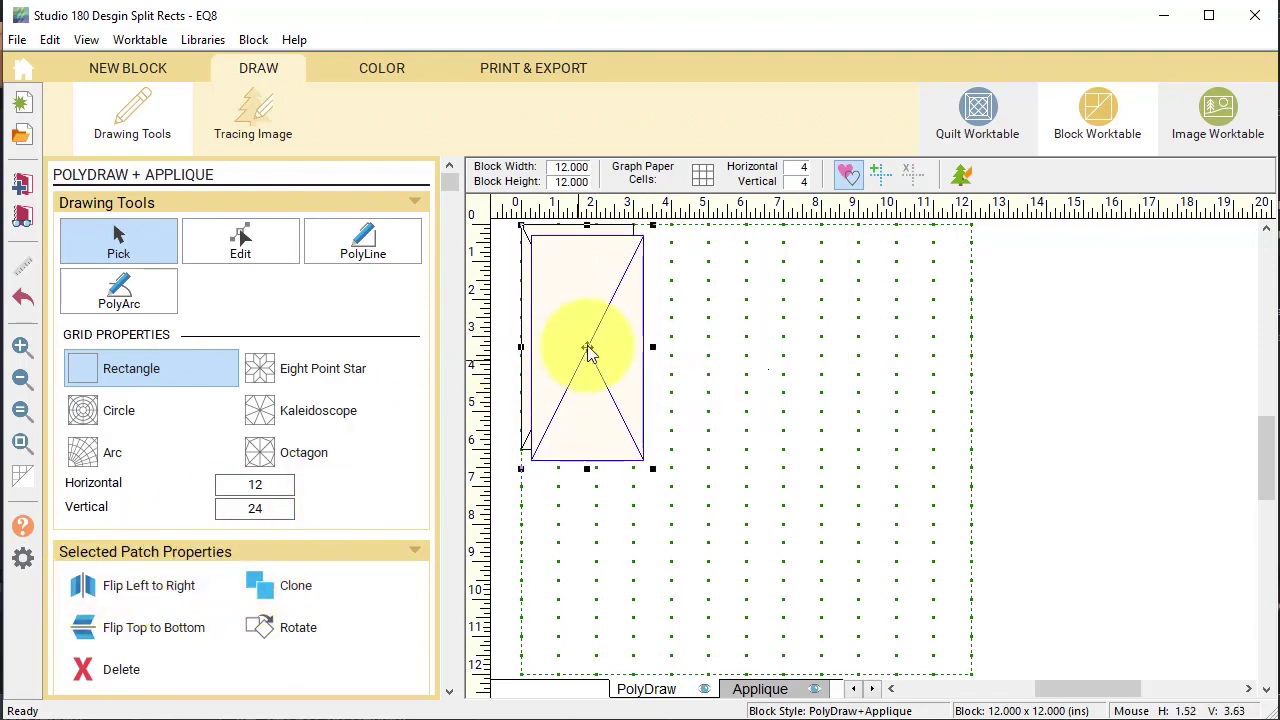
{"action": "left_click_drag", "start_coordinate": [587, 346], "coordinate": [694, 340]}
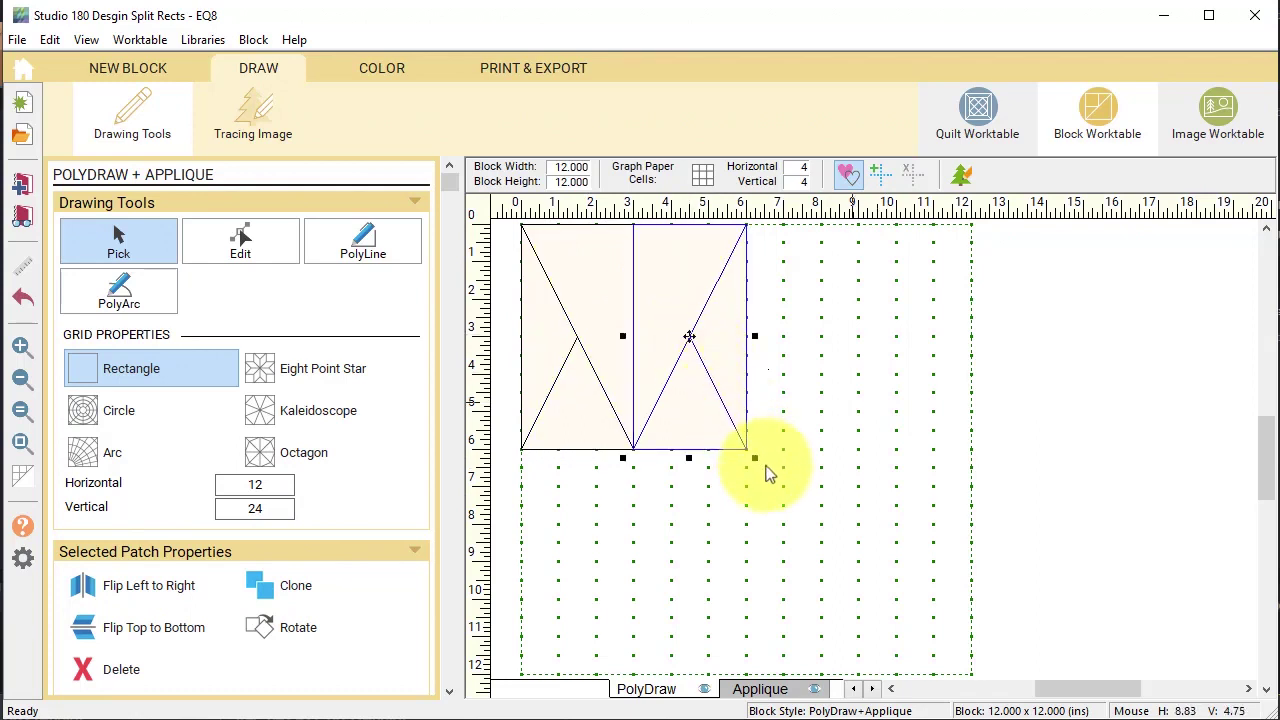
Clone the mirrored pair of split rectangles, rotate the copy a quarter turn and place it in the upper-right quadrant
{"action": "left_click_drag", "start_coordinate": [766, 466], "coordinate": [481, 208]}
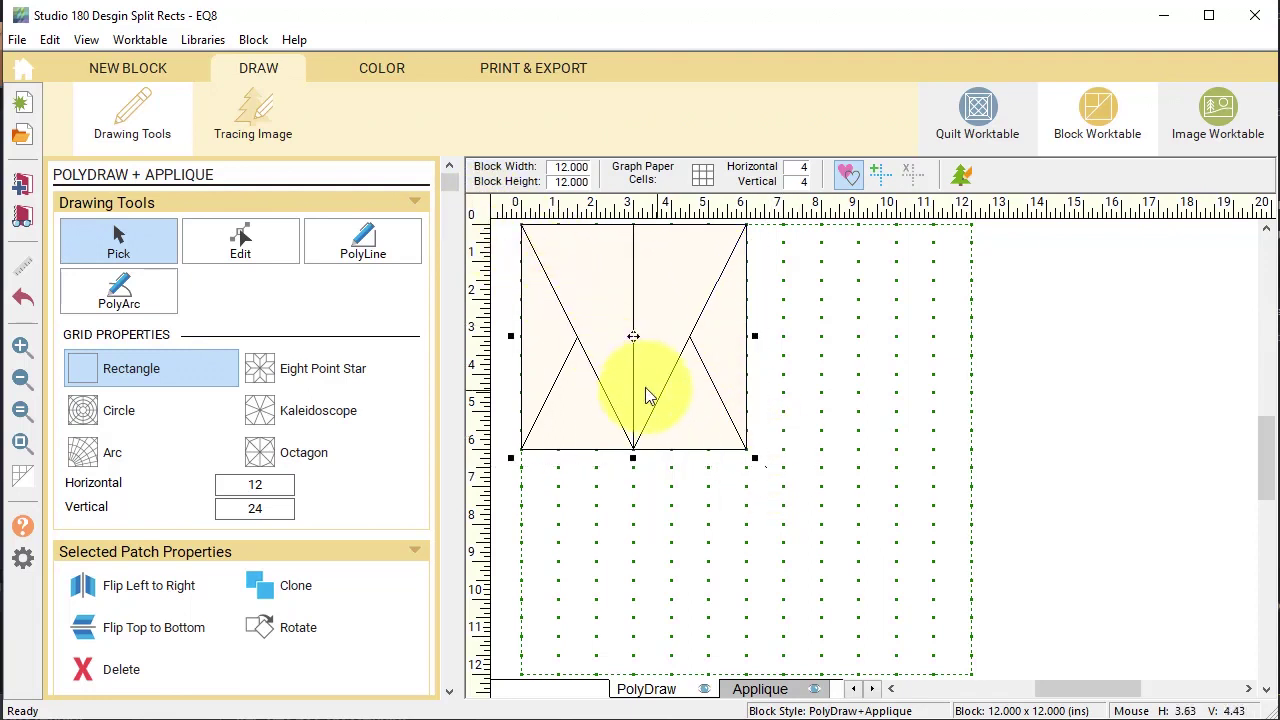
{"action": "left_click", "coordinate": [260, 585]}
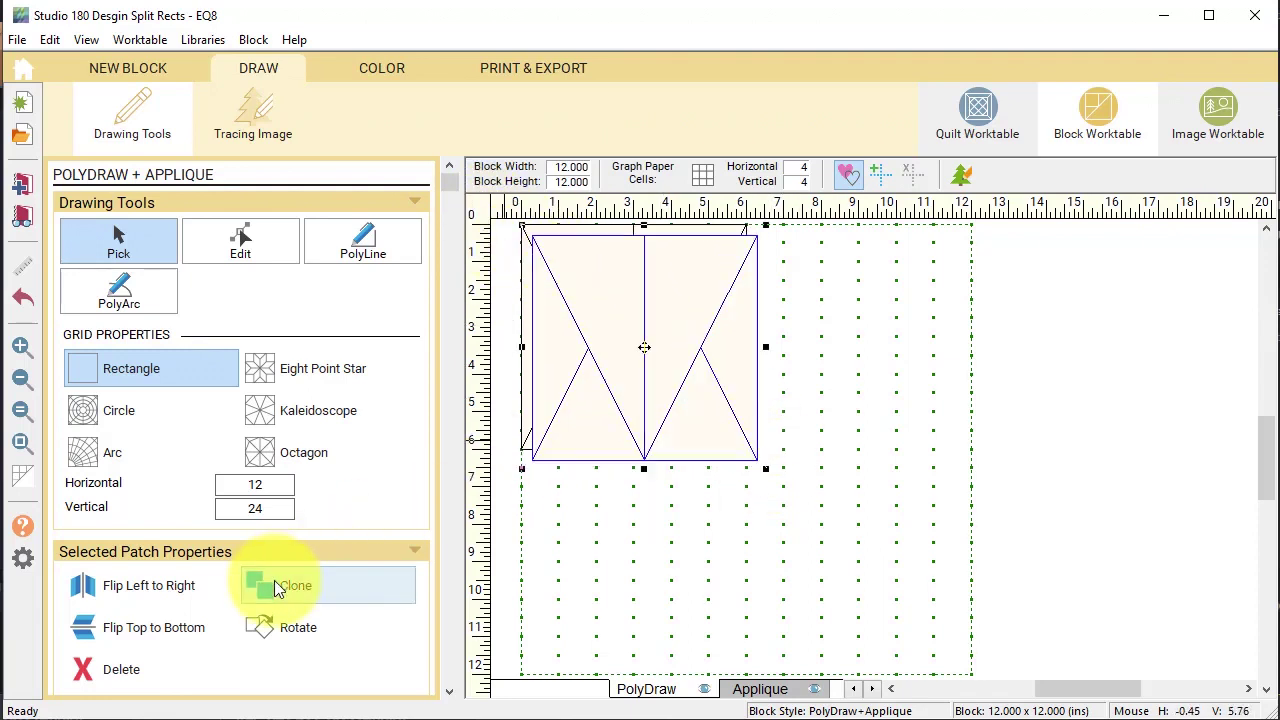
{"action": "left_click", "coordinate": [261, 627]}
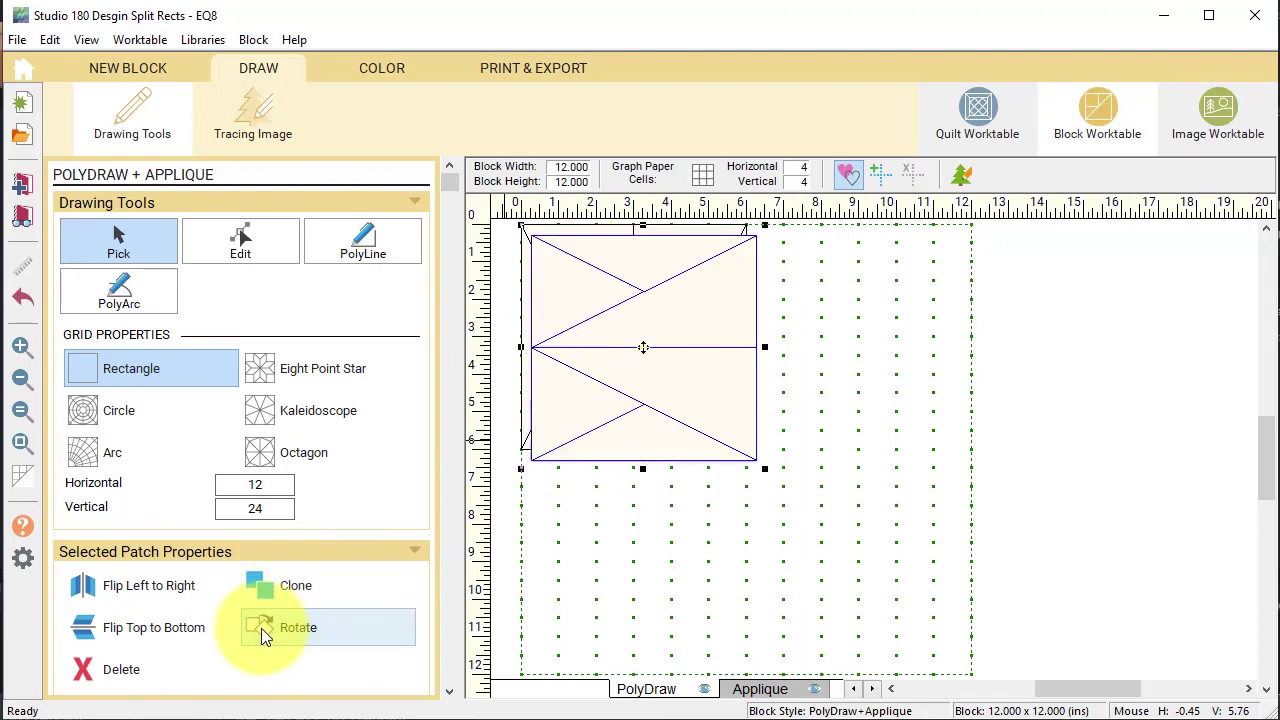
{"action": "left_click_drag", "start_coordinate": [643, 347], "coordinate": [855, 343]}
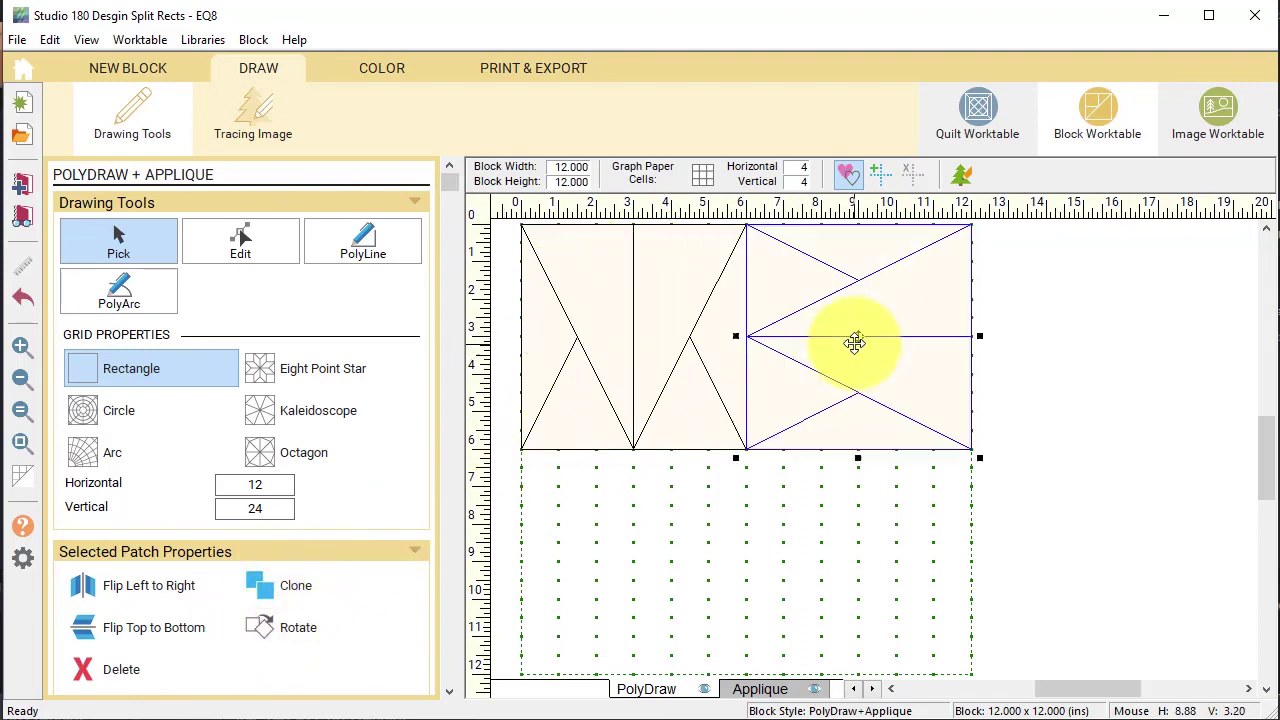
Clone and rotate the pair by further quarter turns to fill the lower-right and lower-left quadrants
{"action": "left_click", "coordinate": [292, 587]}
{"action": "left_click", "coordinate": [288, 627]}
{"action": "left_click", "coordinate": [287, 627]}
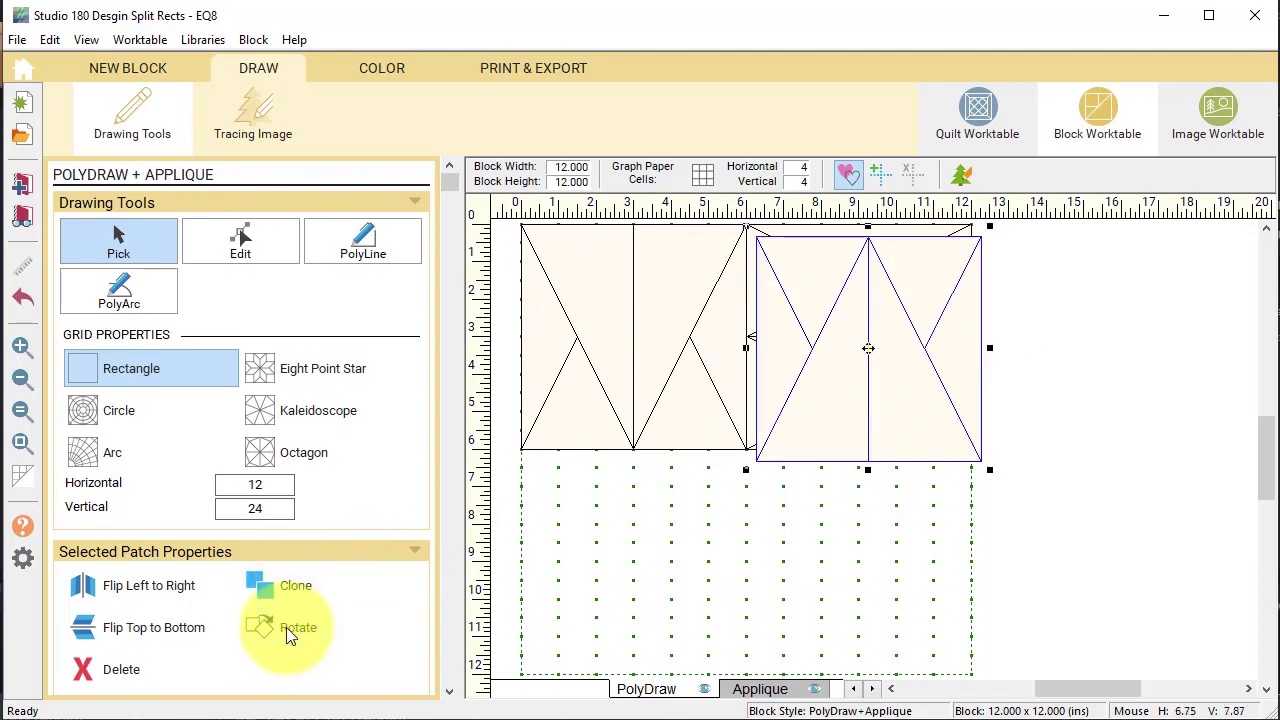
{"action": "left_click_drag", "start_coordinate": [835, 375], "coordinate": [862, 565]}
{"action": "left_click", "coordinate": [290, 587]}
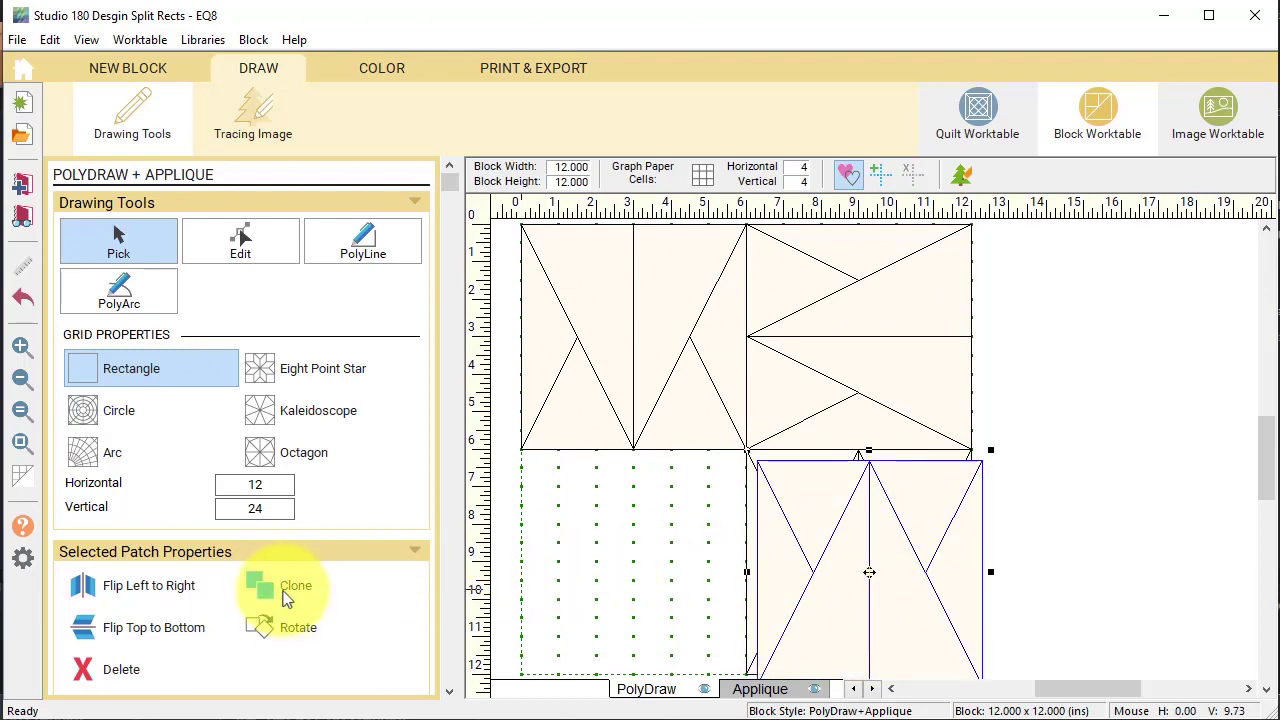
{"action": "left_click", "coordinate": [277, 627]}
{"action": "left_click", "coordinate": [277, 627]}
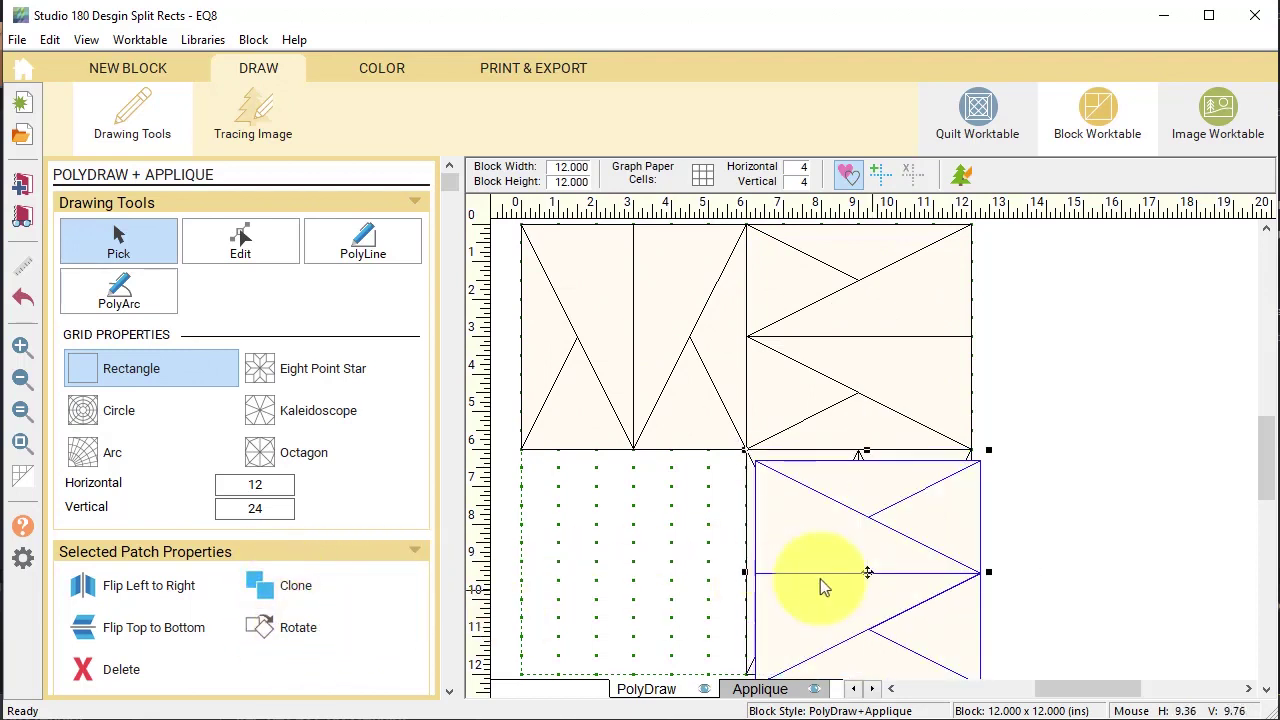
{"action": "left_click_drag", "start_coordinate": [820, 579], "coordinate": [634, 563]}
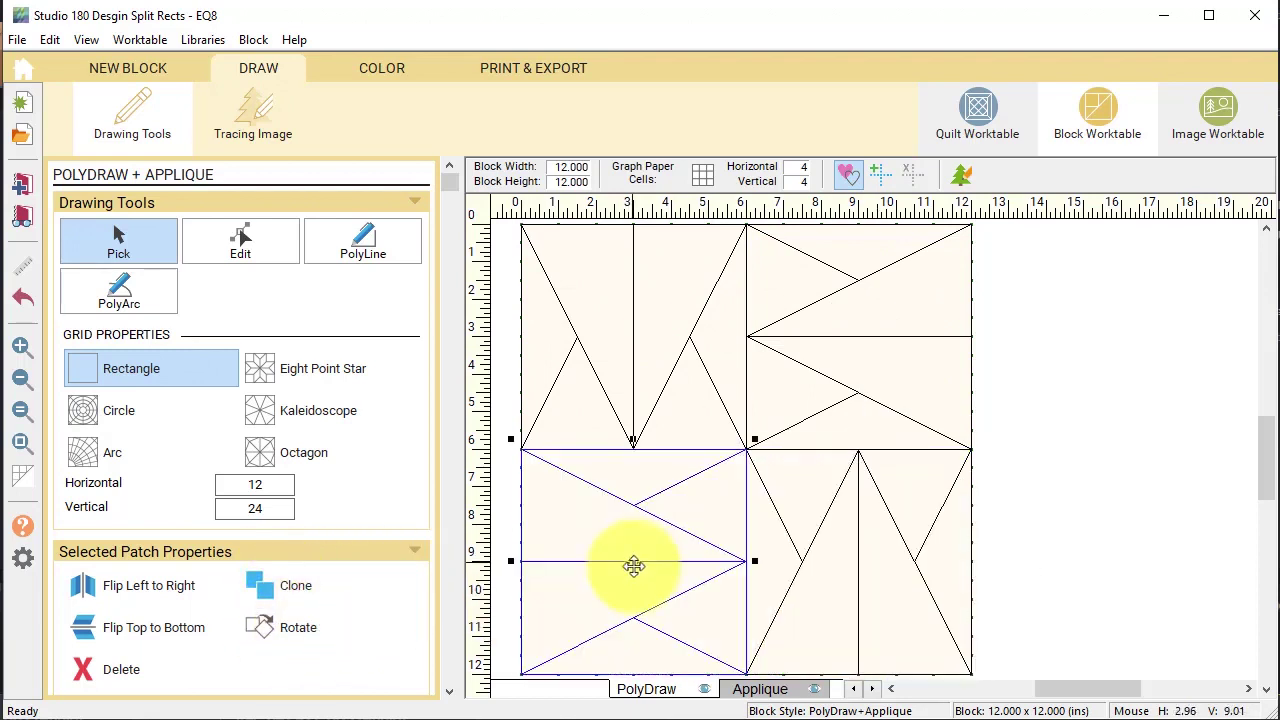
Paint the narrow outer triangles in all four quadrants with the tan triangle print and the adjoining short triangles with the coral print
{"action": "left_click", "coordinate": [372, 72]}
{"action": "left_click", "coordinate": [545, 330]}
{"action": "left_click", "coordinate": [760, 509]}
{"action": "left_click", "coordinate": [640, 650]}
{"action": "left_click", "coordinate": [122, 491]}
{"action": "left_click", "coordinate": [700, 391]}
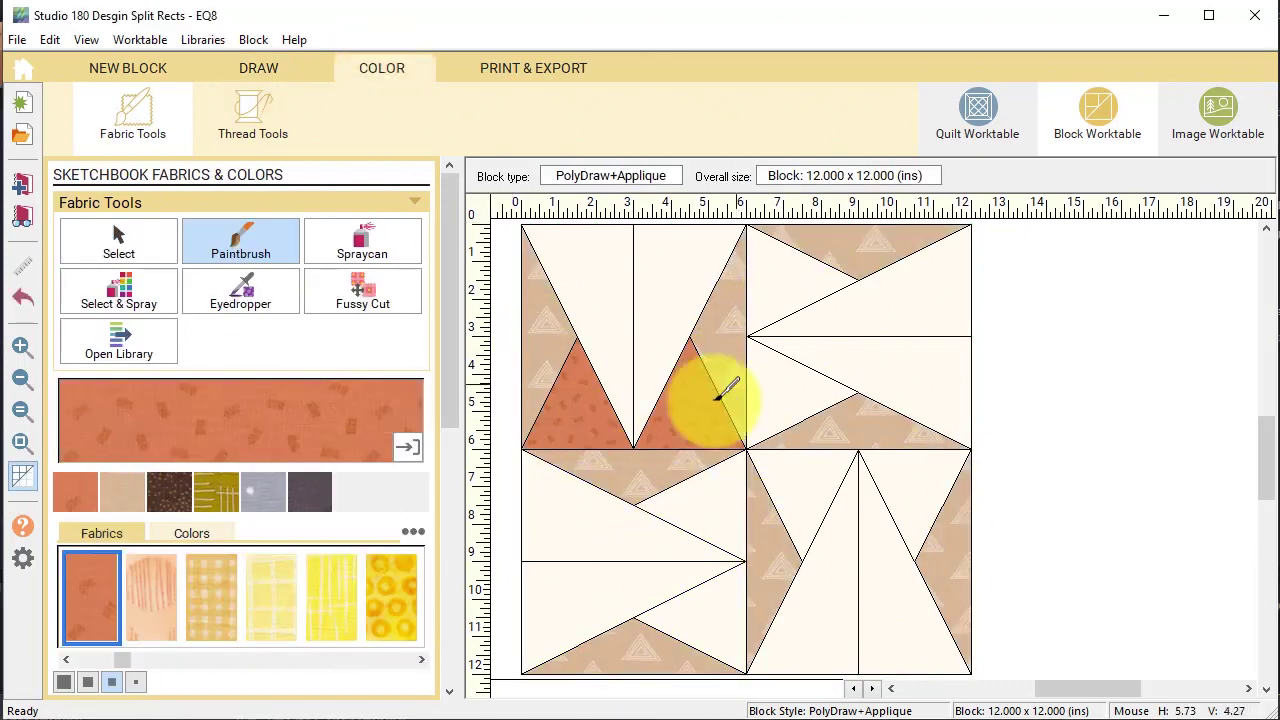
{"action": "left_click", "coordinate": [800, 290]}
{"action": "left_click", "coordinate": [700, 520]}
Paint one large triangle of each mirrored pair with the dark purple line-print fabric and its partner with the gray woven fabric
{"action": "left_click_drag", "start_coordinate": [122, 660], "coordinate": [390, 660]}
{"action": "left_click", "coordinate": [333, 610]}
{"action": "left_click", "coordinate": [391, 600]}
{"action": "left_click", "coordinate": [600, 300]}
{"action": "left_click", "coordinate": [900, 302]}
{"action": "left_click", "coordinate": [890, 600]}
{"action": "left_click", "coordinate": [590, 600]}
{"action": "left_click", "coordinate": [333, 600]}
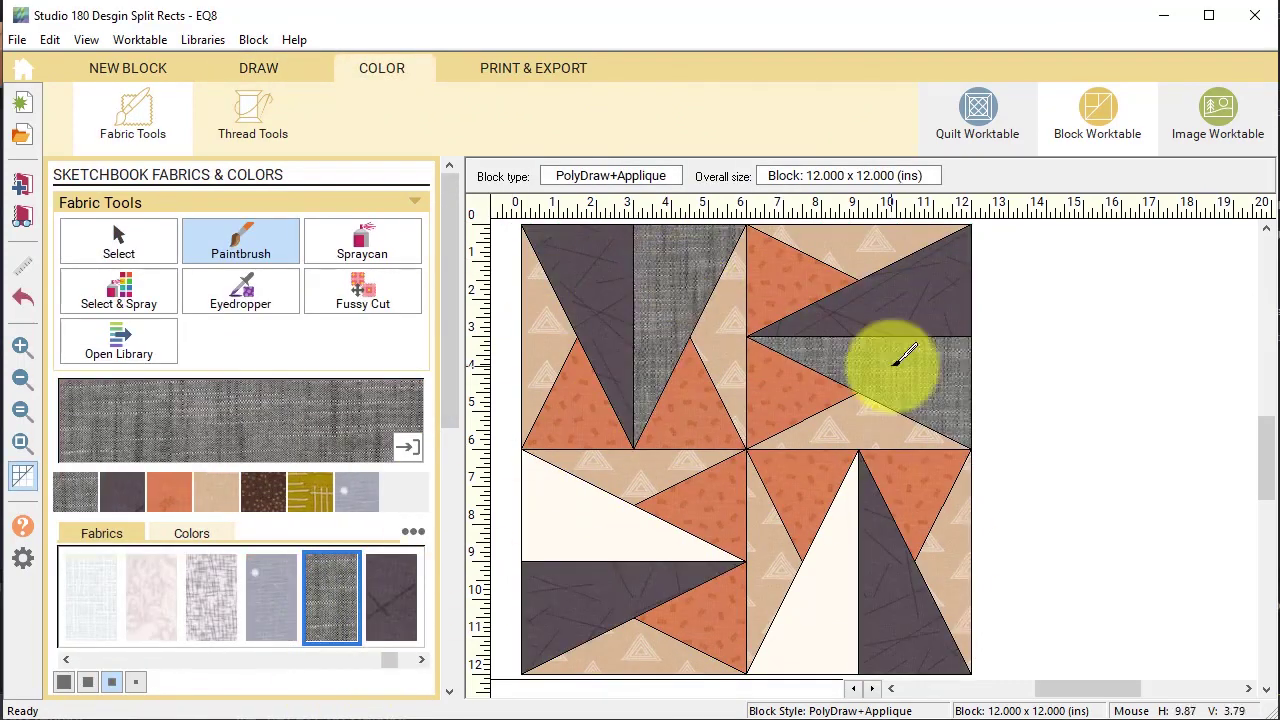